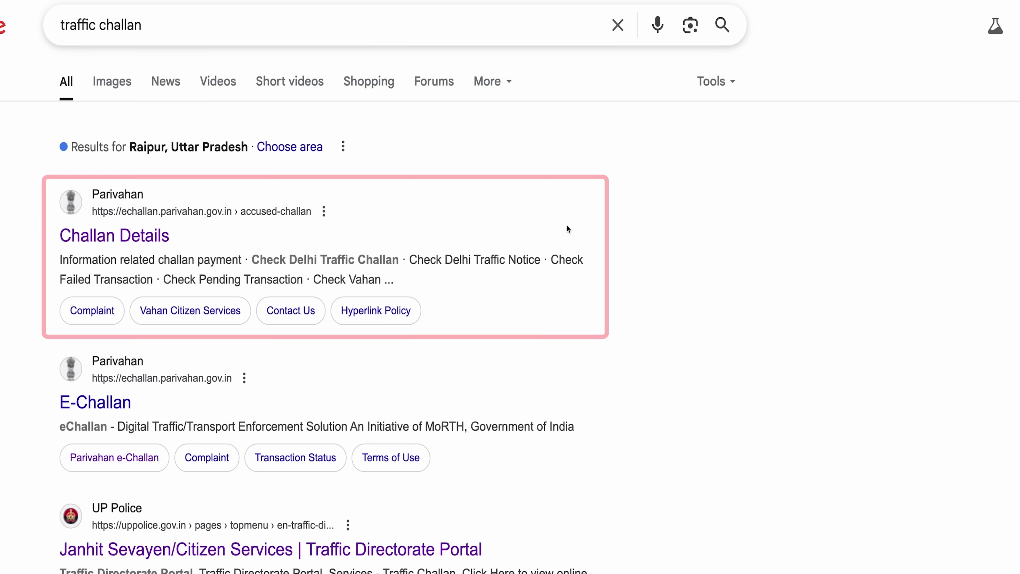
Highlight the echallan.parivahan.gov.in 'Challan Details' result in the 'traffic challan' Google results
left_click_drag(94, 220, 327, 229)
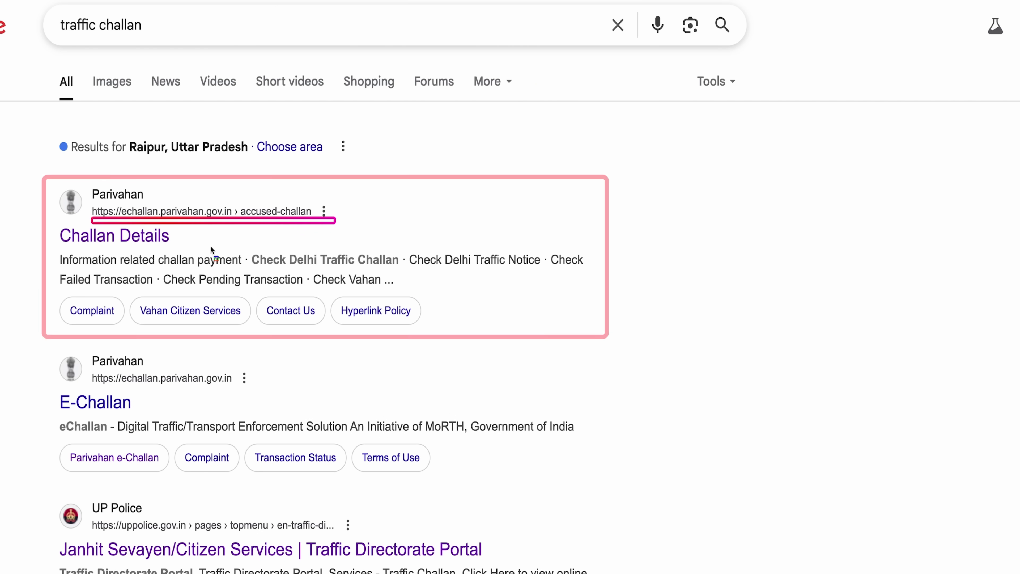
On Challan Details, choose Vehicle Number and enter the vehicle number and captcha 4T212A
left_click(129, 239)
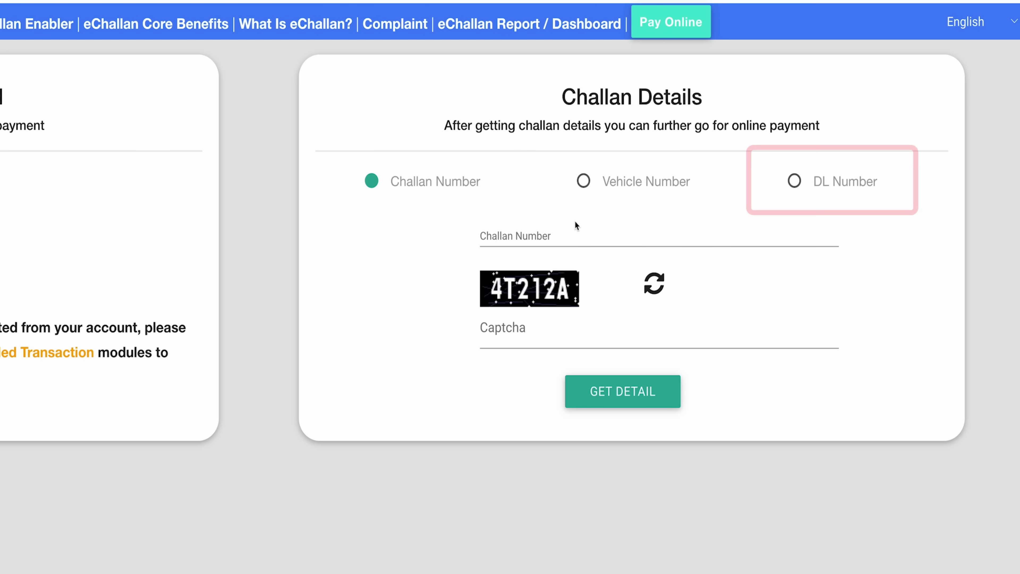
left_click(583, 182)
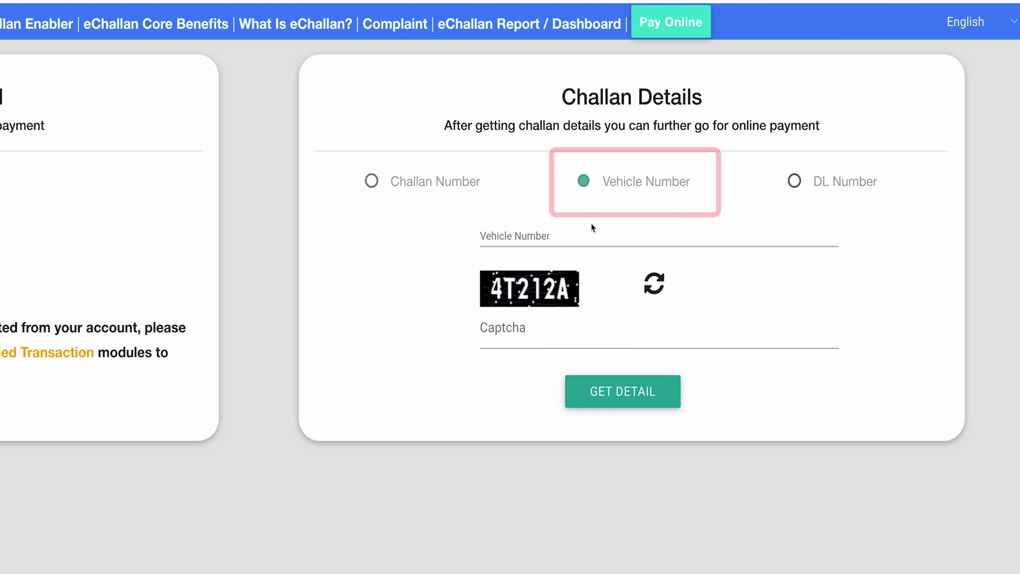
left_click(585, 235)
type("UP")
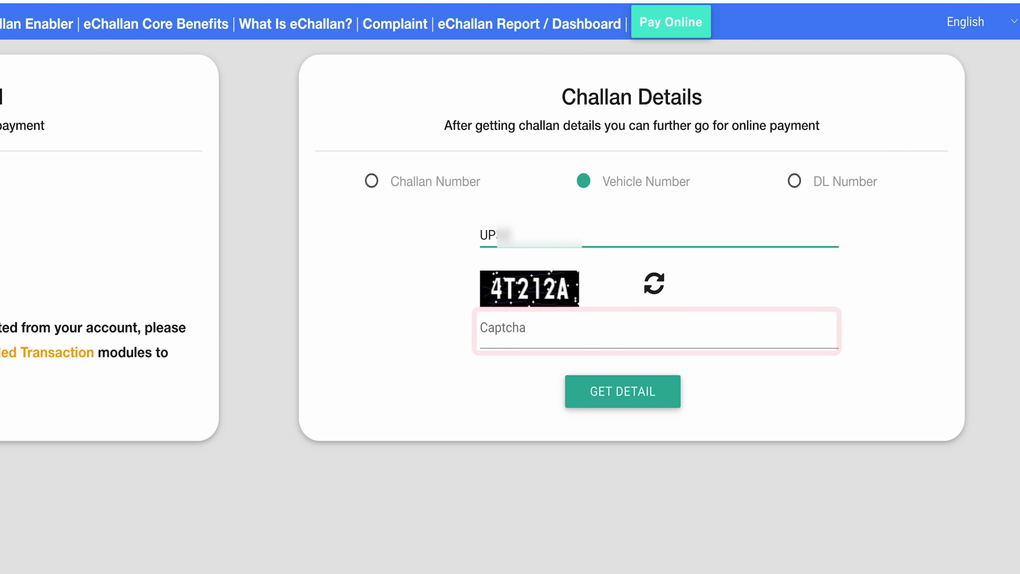
type("•••••")
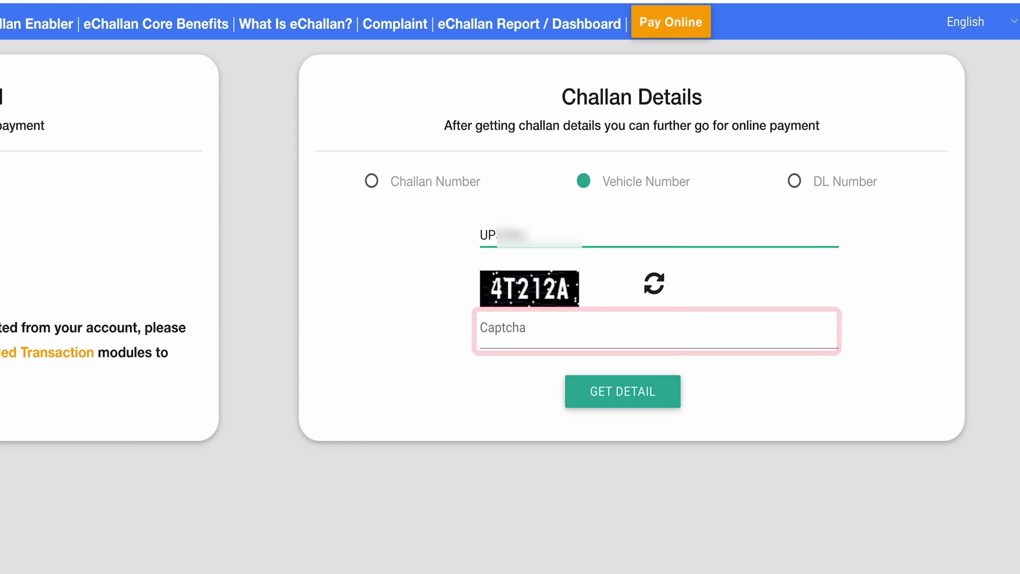
type("••")
key("Tab")
type("4T212A")
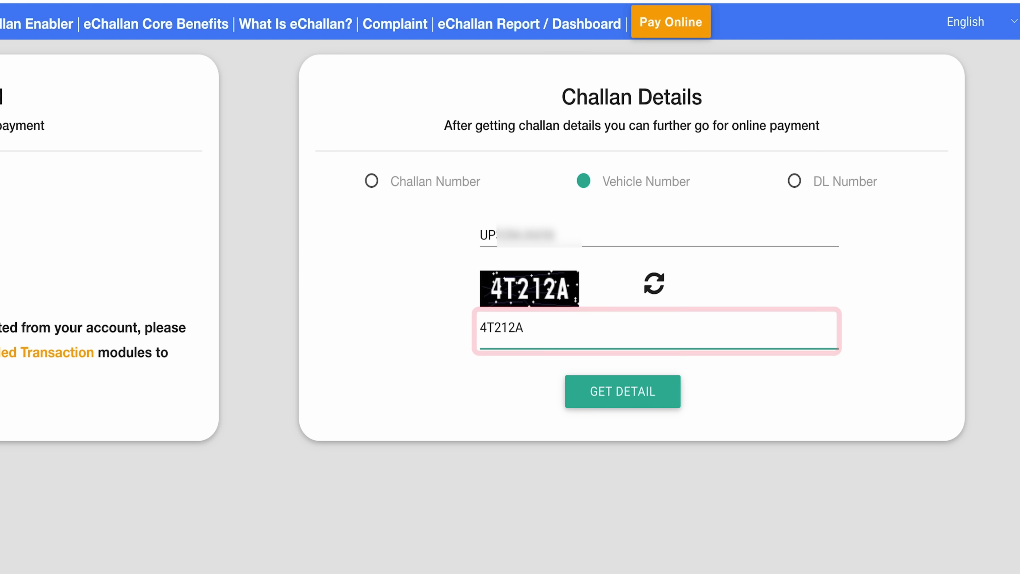
Request the details and confirm with the received OTP to list the five challans
left_click(599, 396)
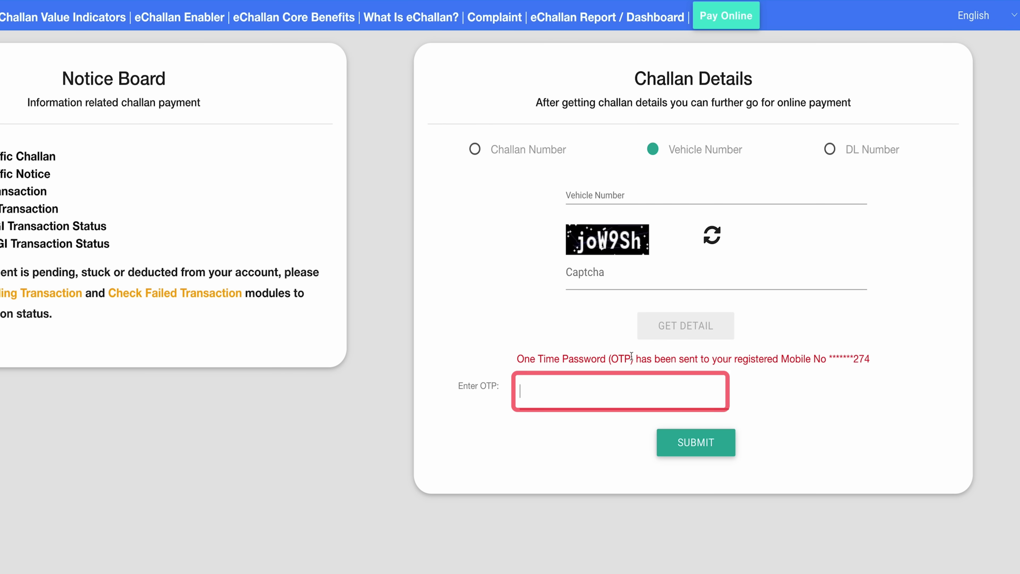
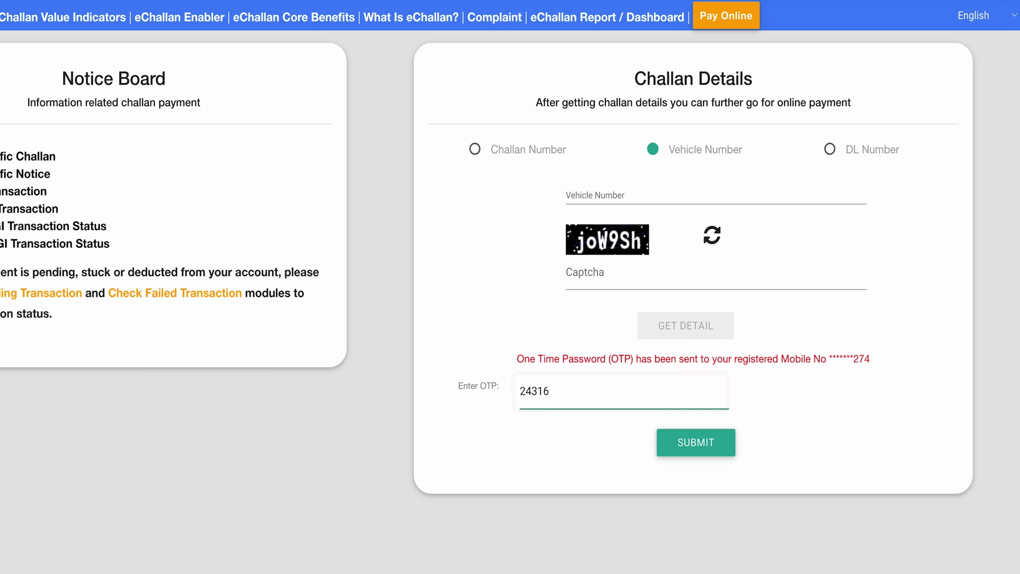
left_click(706, 433)
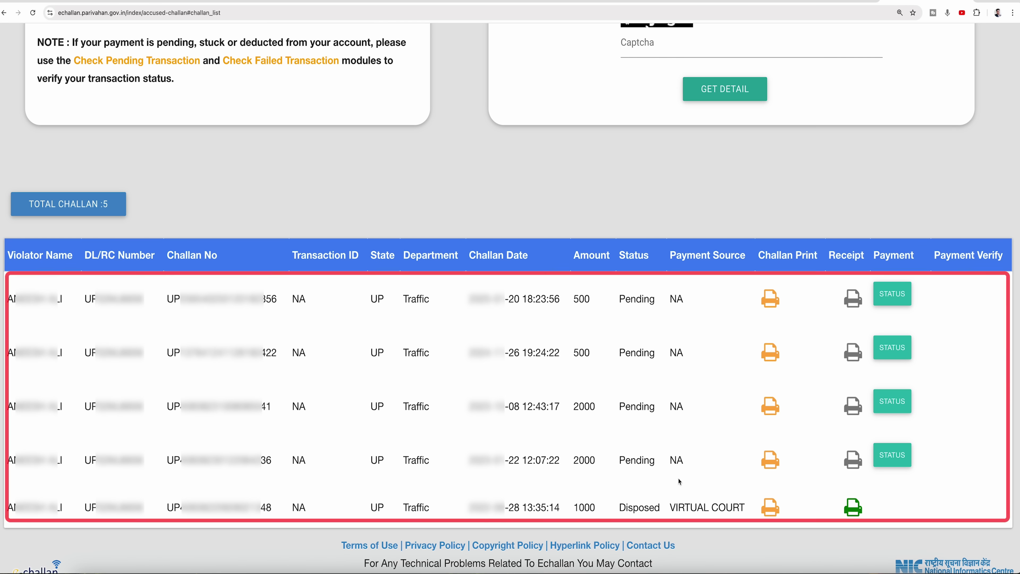
Read the fourth challan's notice (2000, 85 in a 60 limit), then check its status
left_click(771, 461)
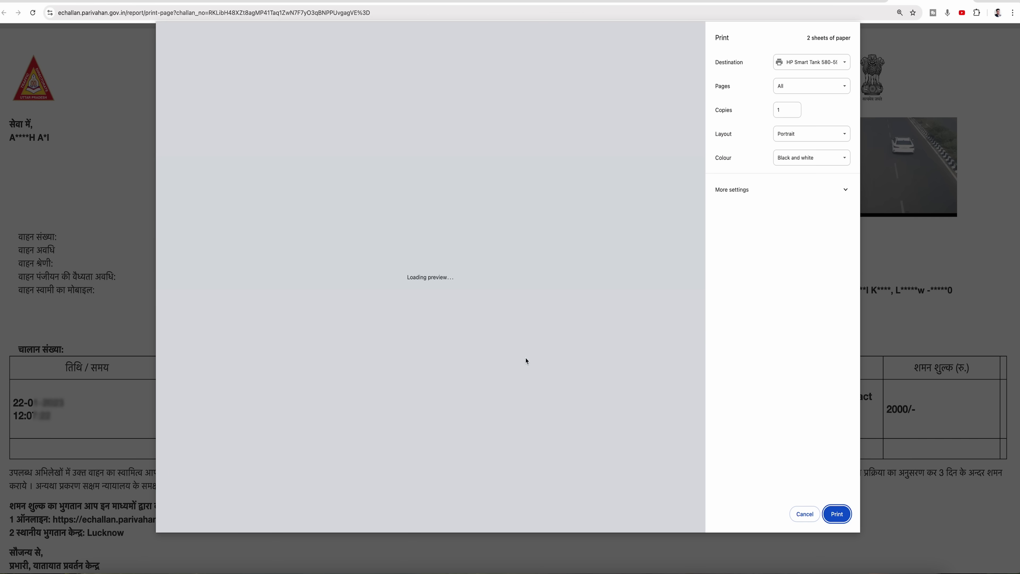
left_click(805, 514)
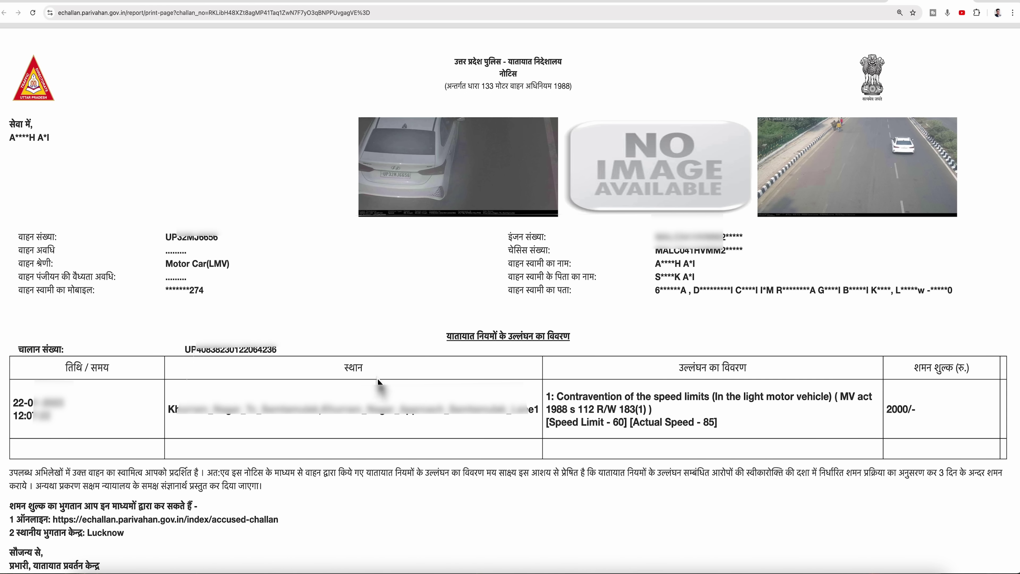
scroll(378, 380, "down", 1)
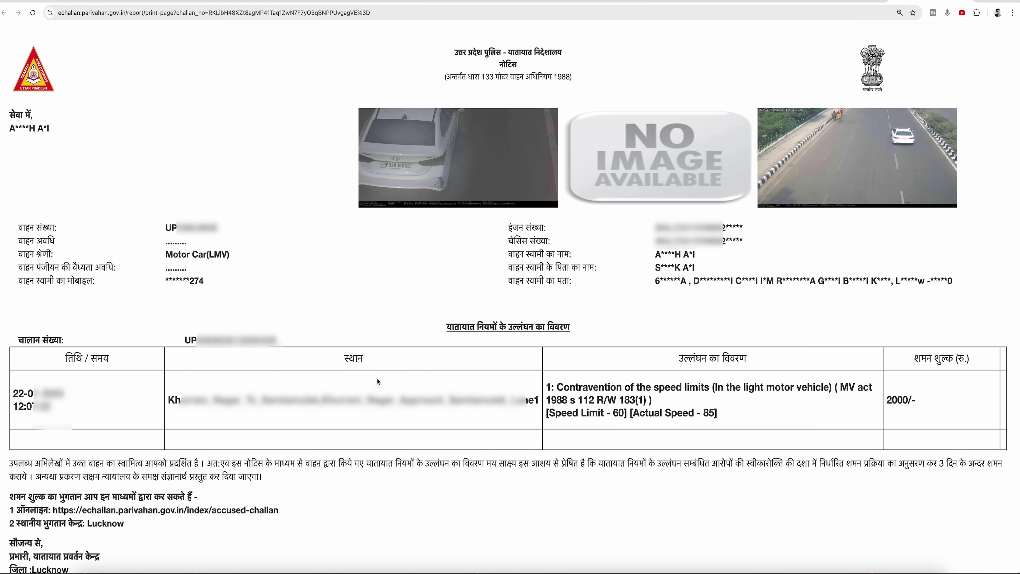
scroll(378, 380, "up", 1)
key("super+w")
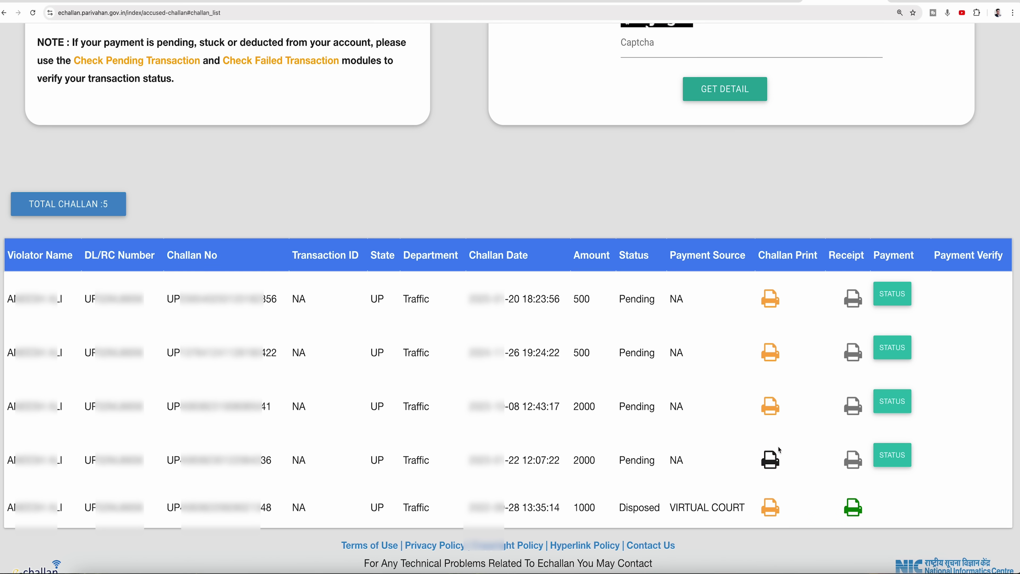
left_click(883, 464)
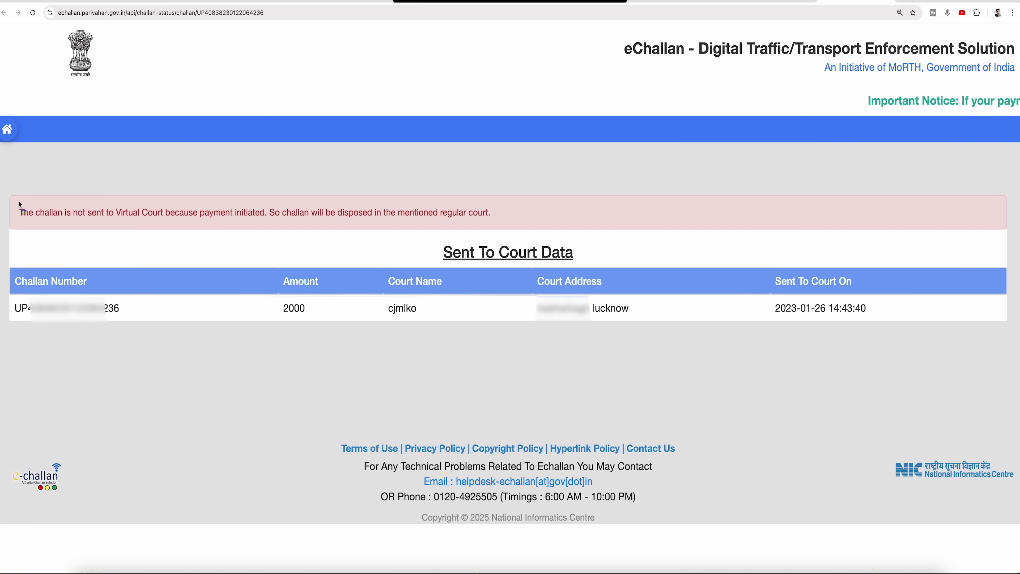
Read the Sent To Court details (court cjmlko, 2023-01-26), then start a new tab
mouse_move(13, 200)
left_mouse_down()
mouse_move(160, 223)
mouse_move(503, 227)
left_mouse_up()
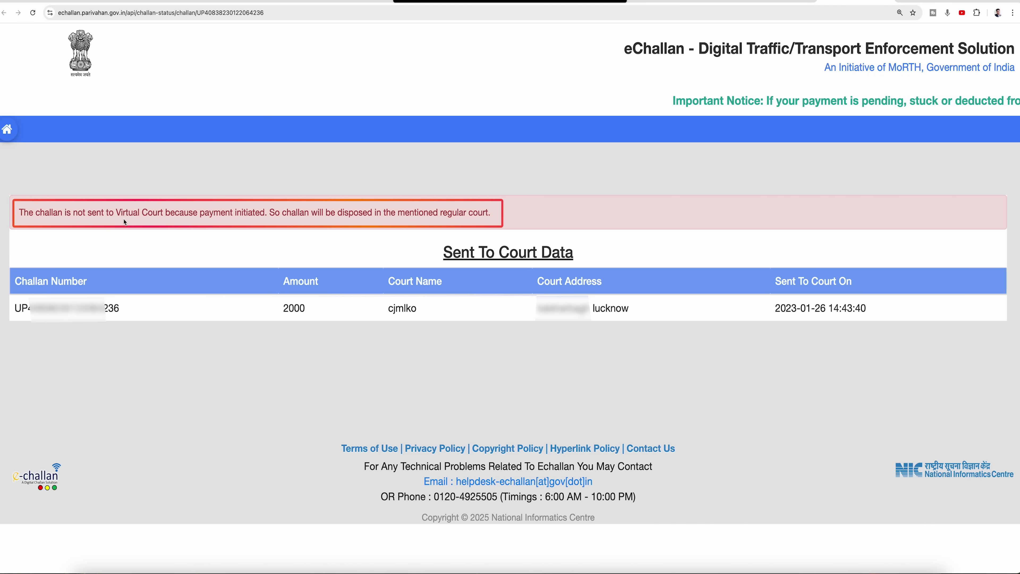
left_click_drag(122, 220, 152, 219)
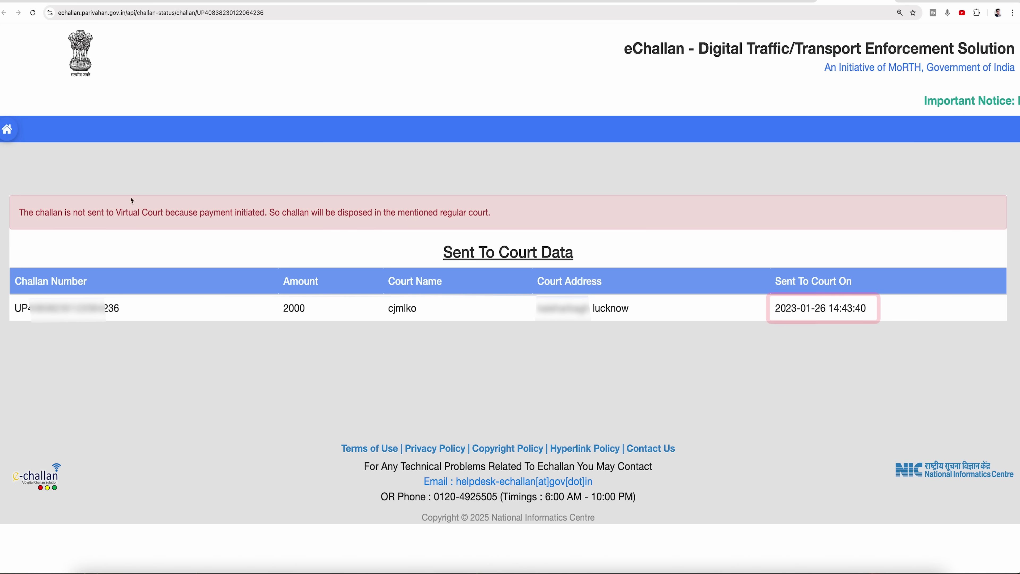
left_click_drag(13, 200, 243, 229)
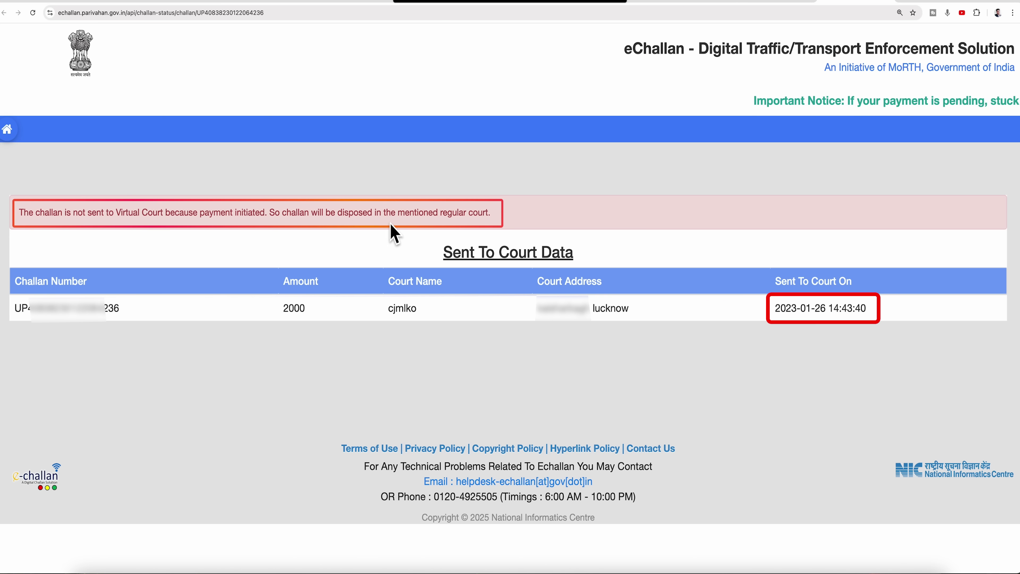
left_click_drag(121, 219, 263, 221)
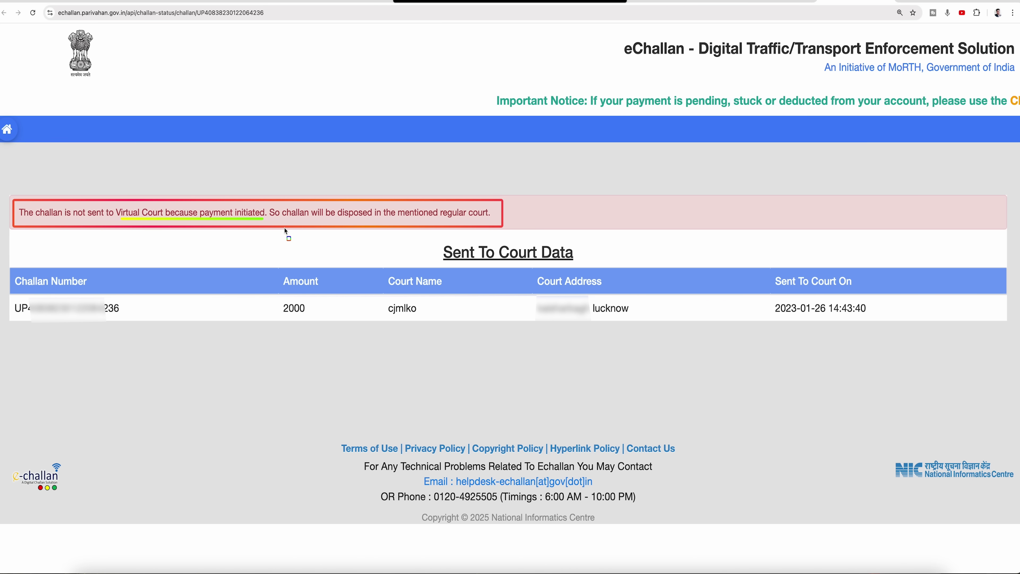
key("super+t")
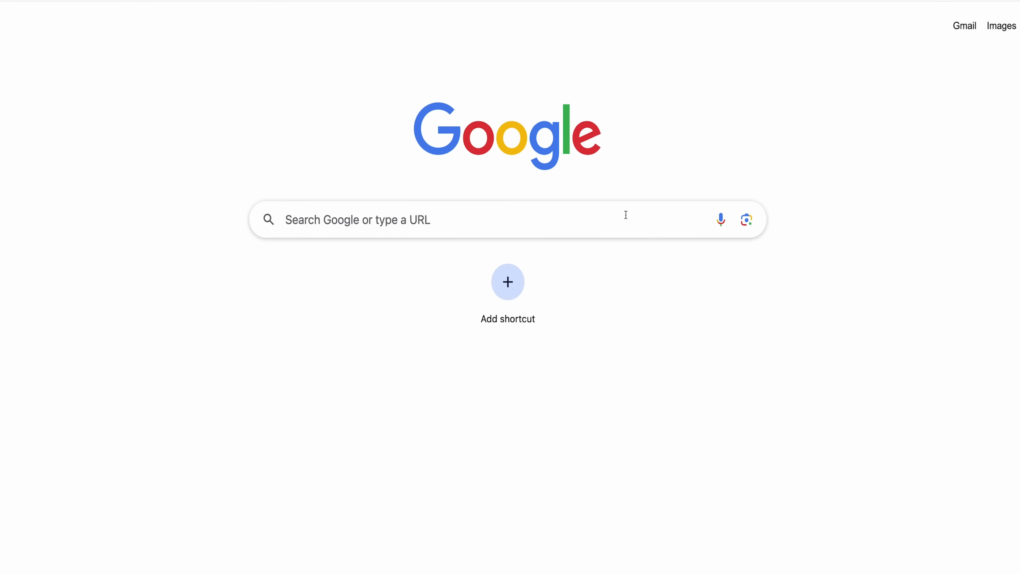
Search Google for 'vcourt' and open the Virtual Courts | Home page
left_click(533, 219)
type("vcourt")
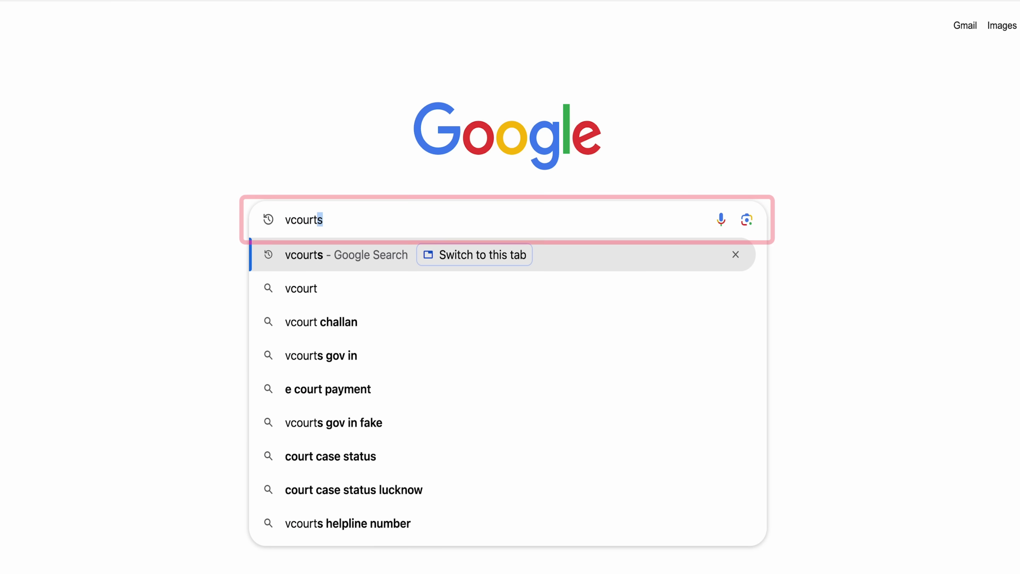
key("Return")
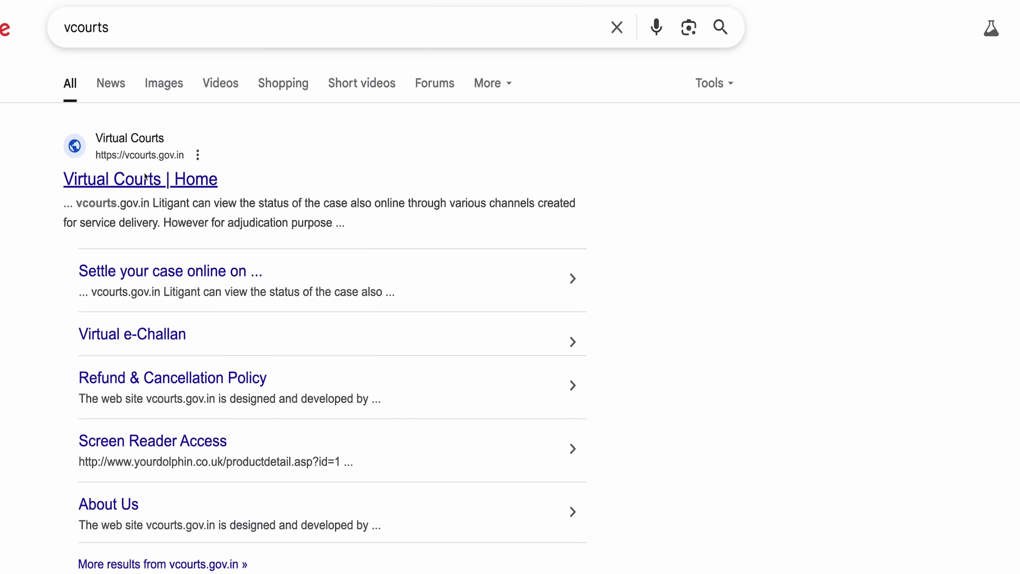
left_click(142, 181)
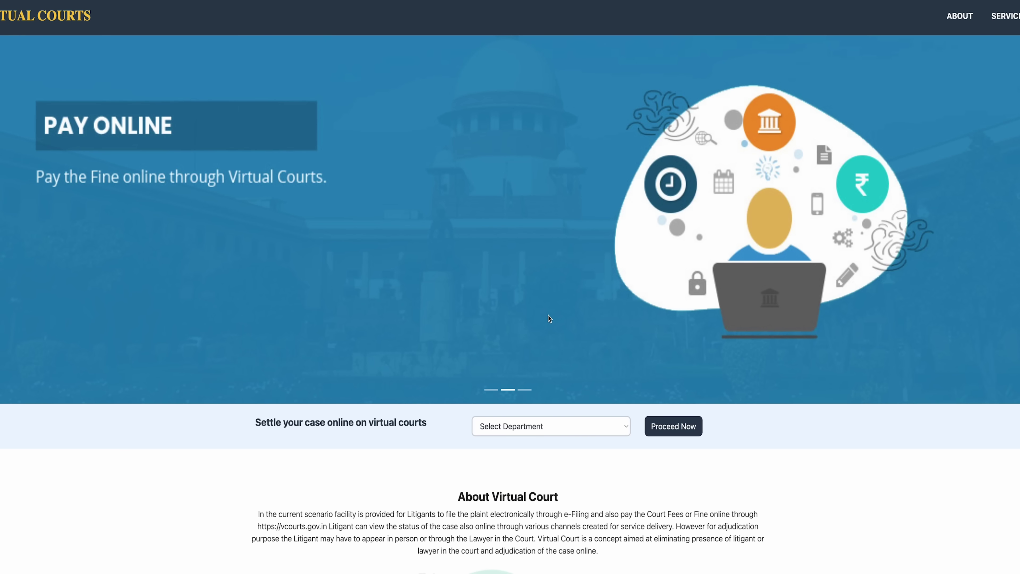
scroll(587, 425, "down", 10)
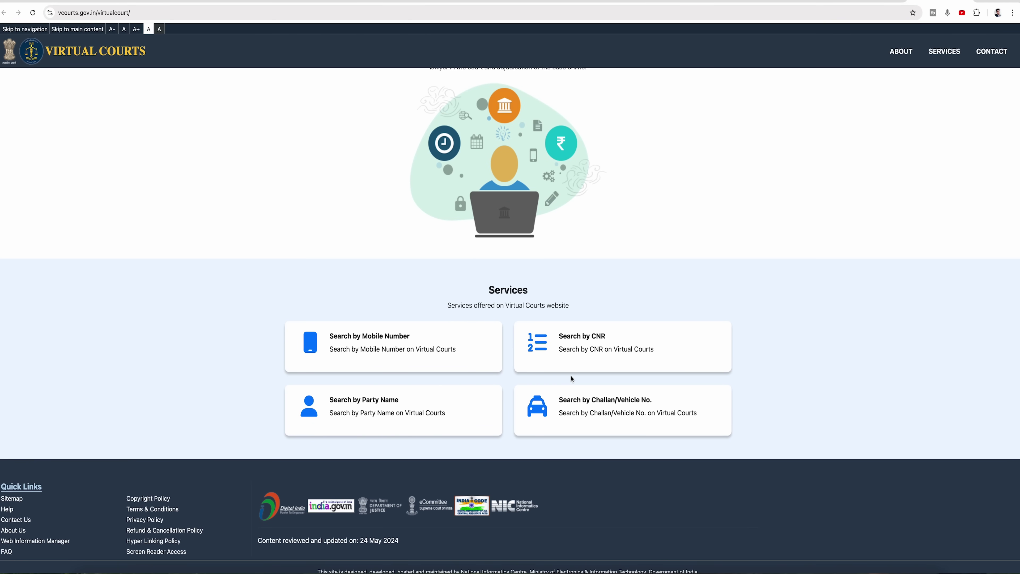
scroll(572, 382, "up", 2)
scroll(572, 380, "up", 10)
scroll(573, 398, "down", 1)
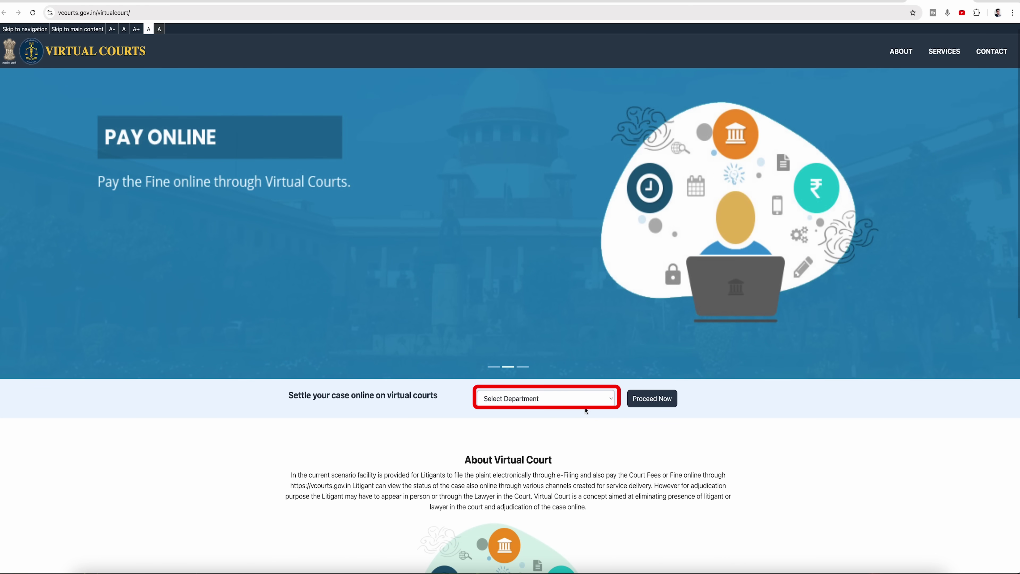
Select Uttar Pradesh(Traffic Department), proceed to its case search page, and zoom in
left_click(573, 399)
left_click(573, 399)
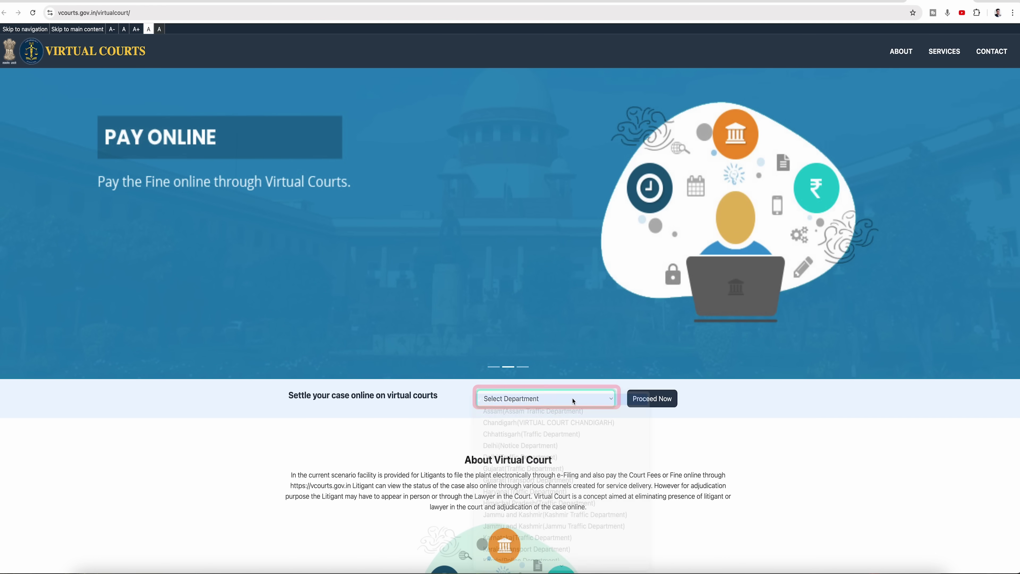
left_click(573, 399)
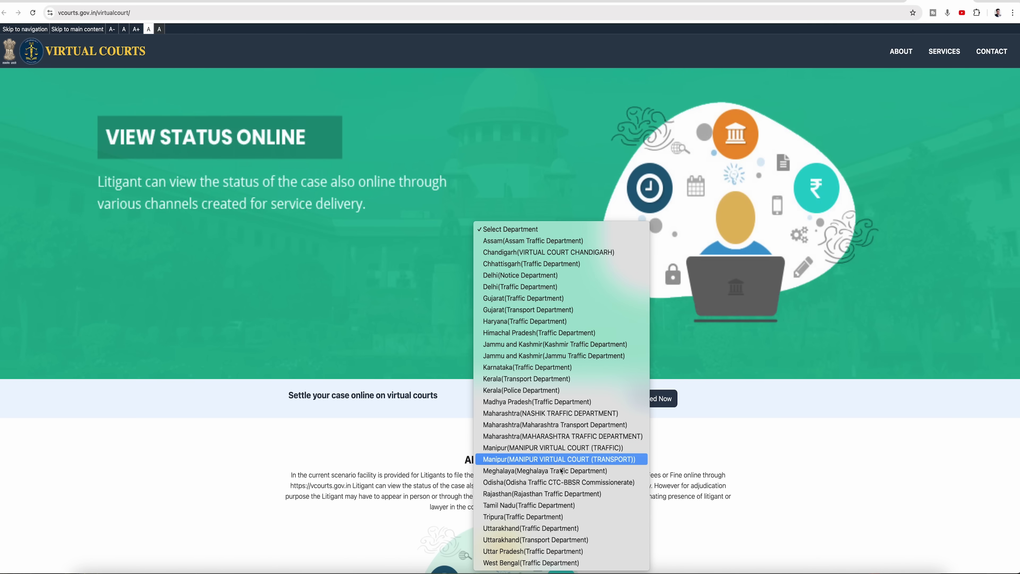
left_click(577, 554)
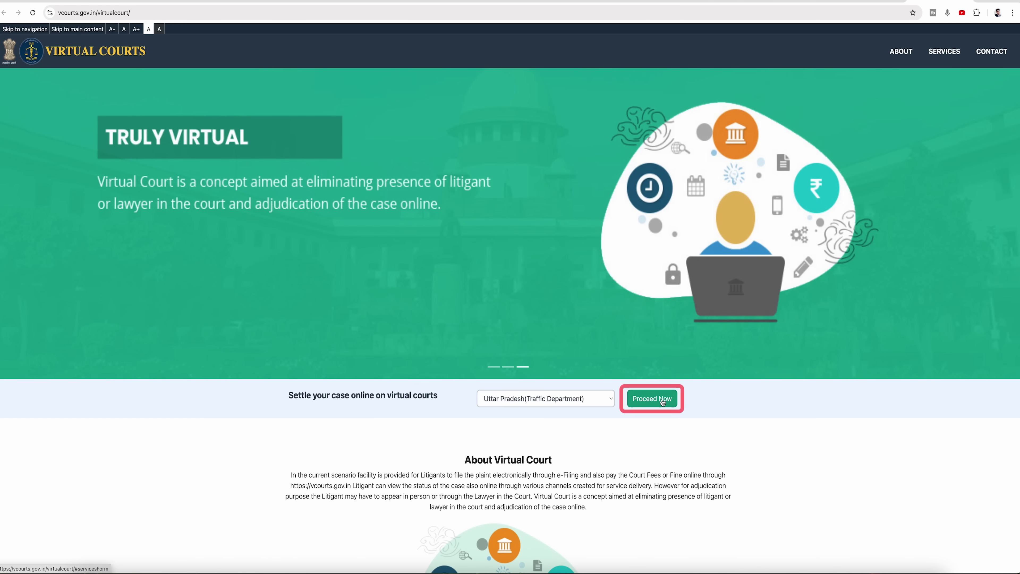
left_click(652, 399)
key("ctrl+plus")
key("ctrl+plus")
key("ctrl+plus")
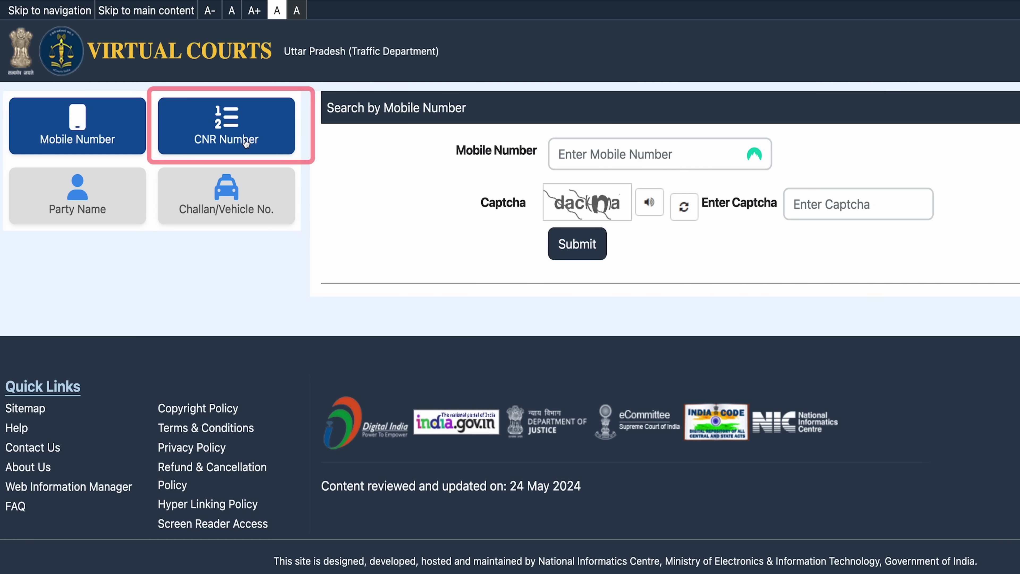
Switch to the Challan/Vehicle No. search and enter the vehicle number
left_click(246, 143)
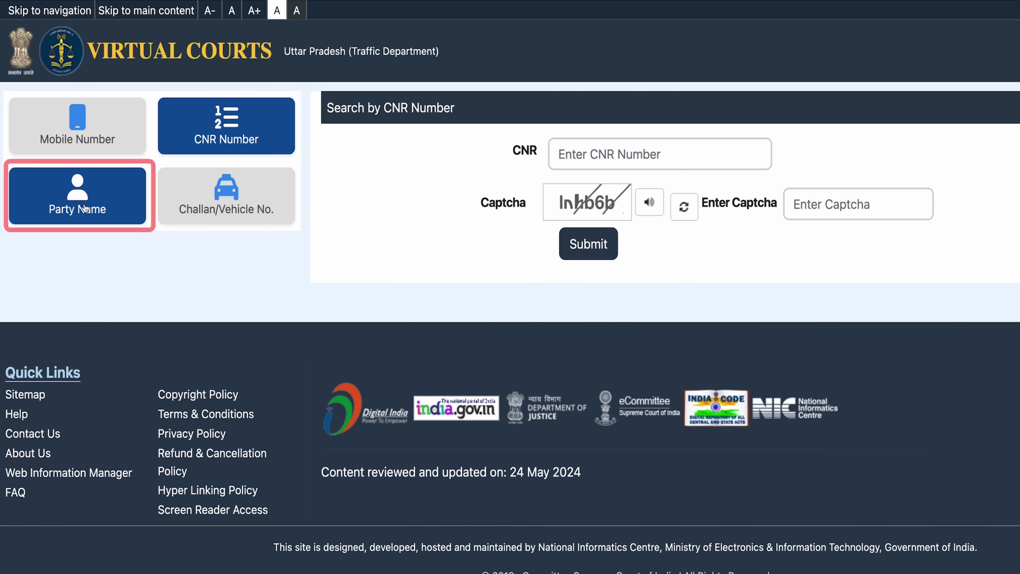
left_click(89, 207)
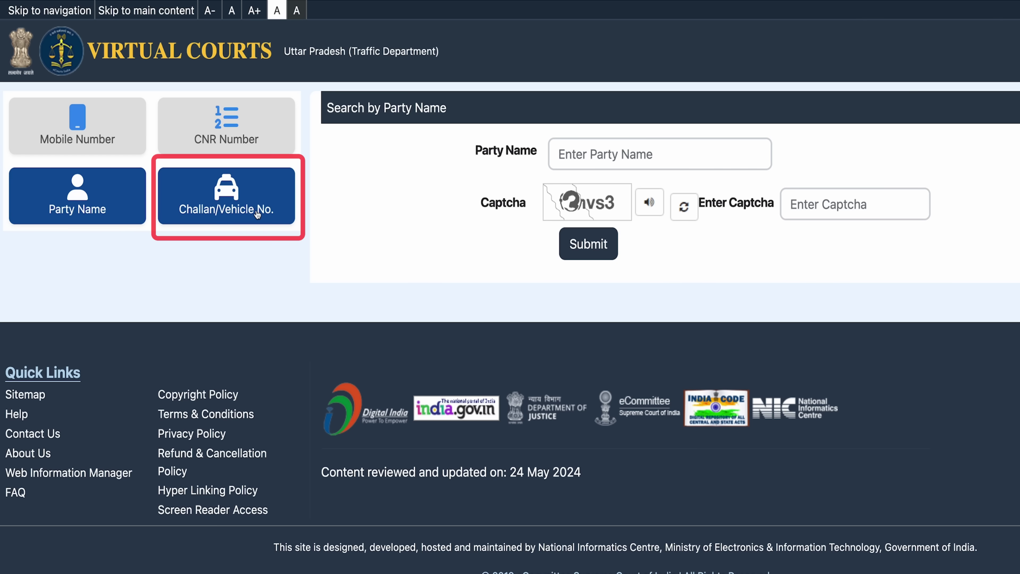
left_click(229, 212)
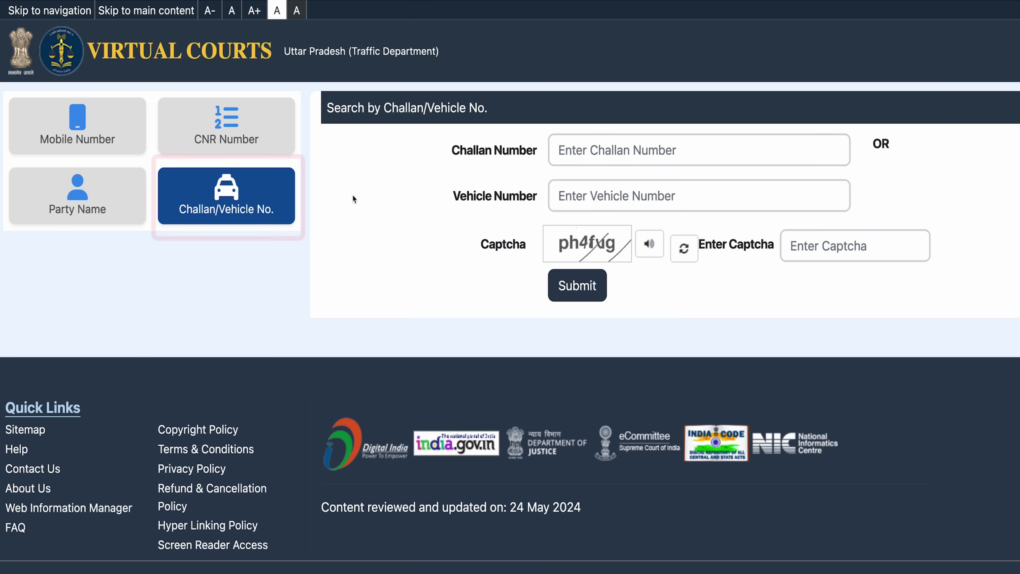
left_click(609, 154)
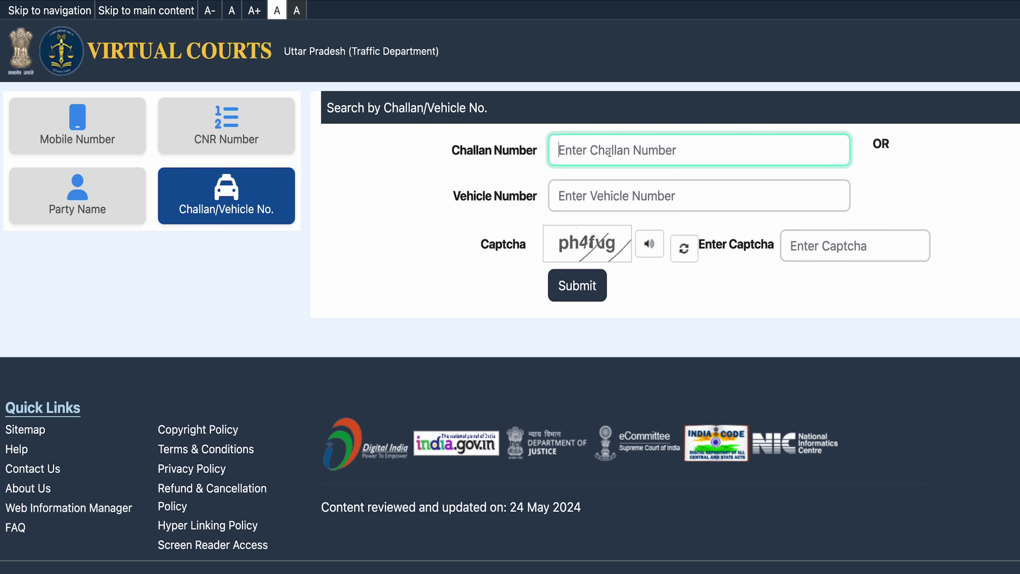
left_click(677, 200)
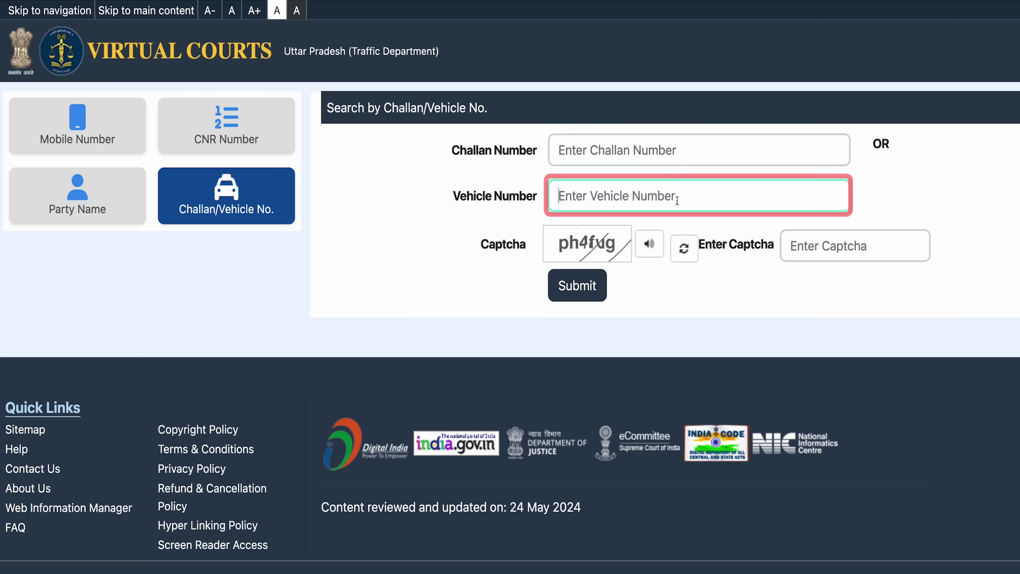
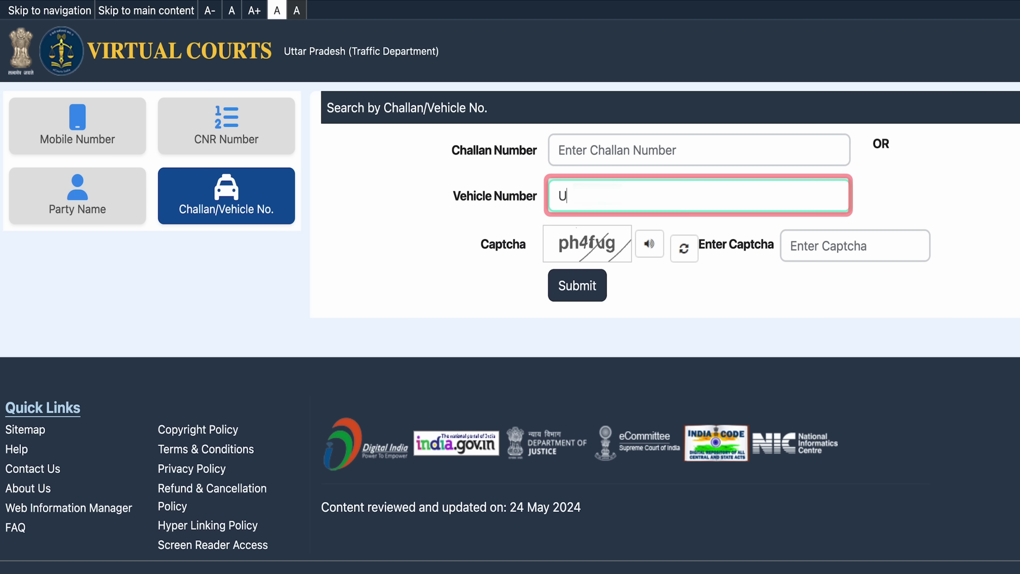
Answer the captcha with 'ph4fug' and submit the search
left_click(808, 250)
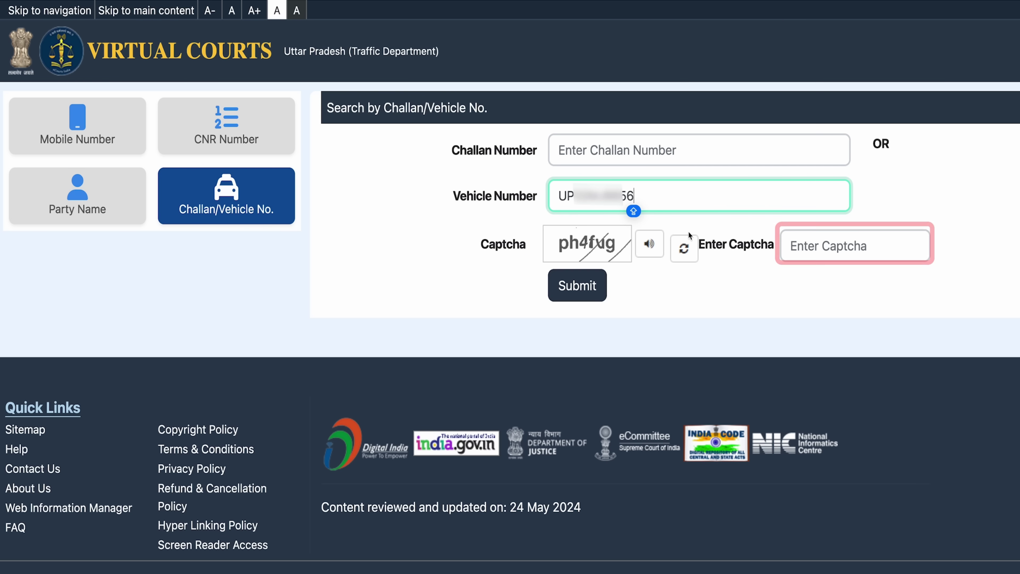
type("ph")
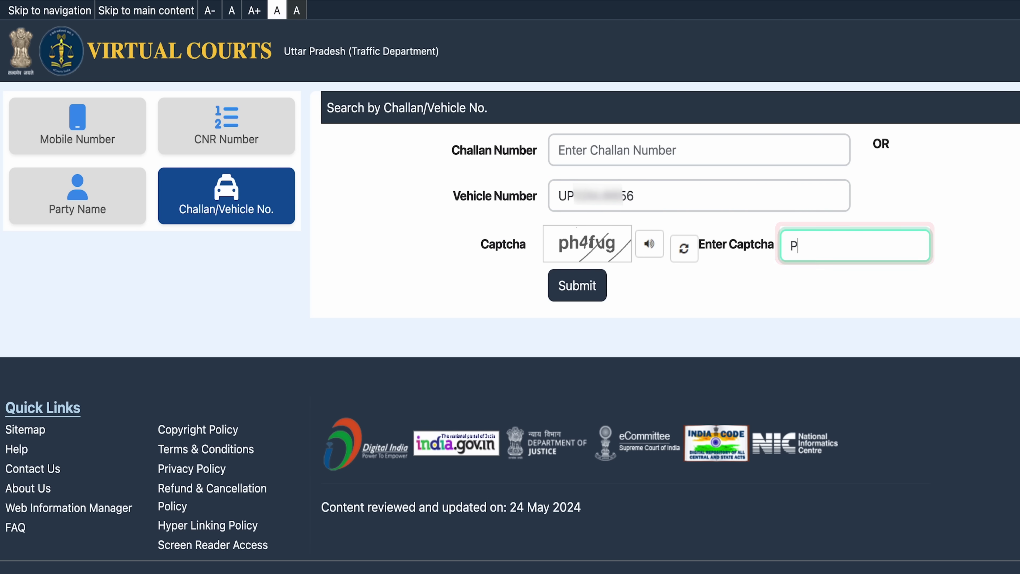
key("BackSpace")
key("BackSpace")
type("ph4fug")
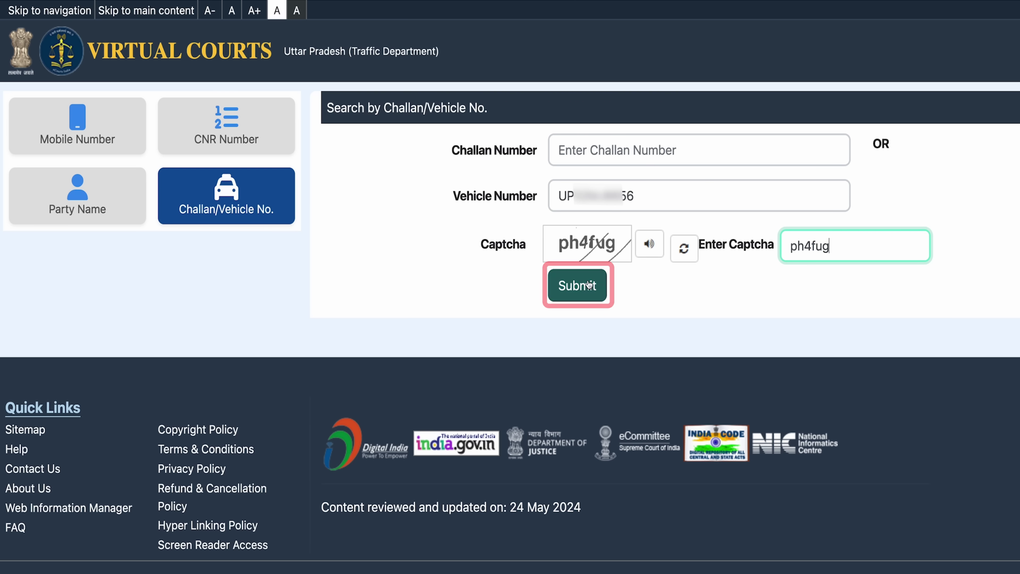
left_click(585, 289)
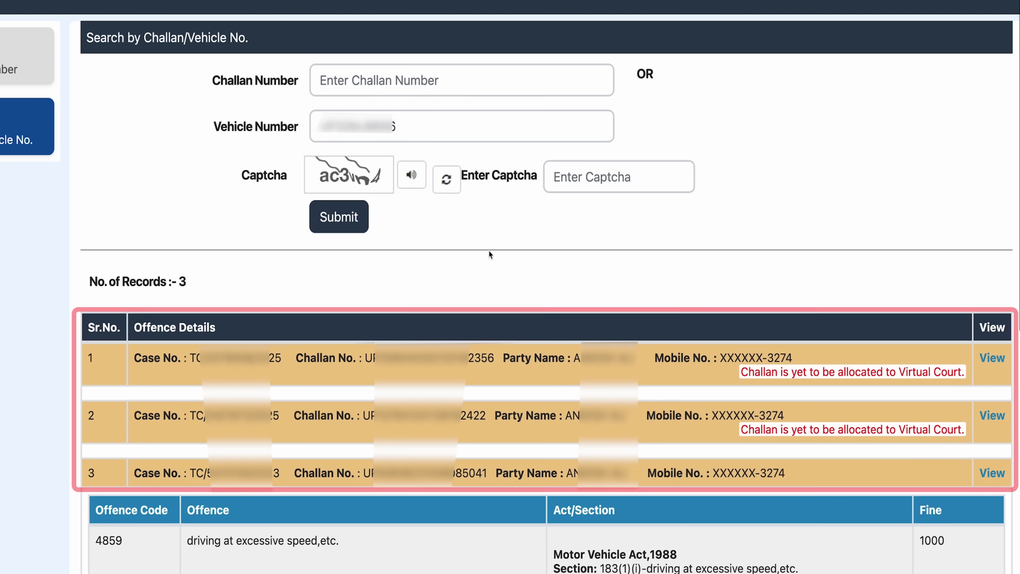
Review record 3: offence 4859, excessive speed under Section 183(1)(i), proposed fine 1000
scroll(489, 255, "down", 3)
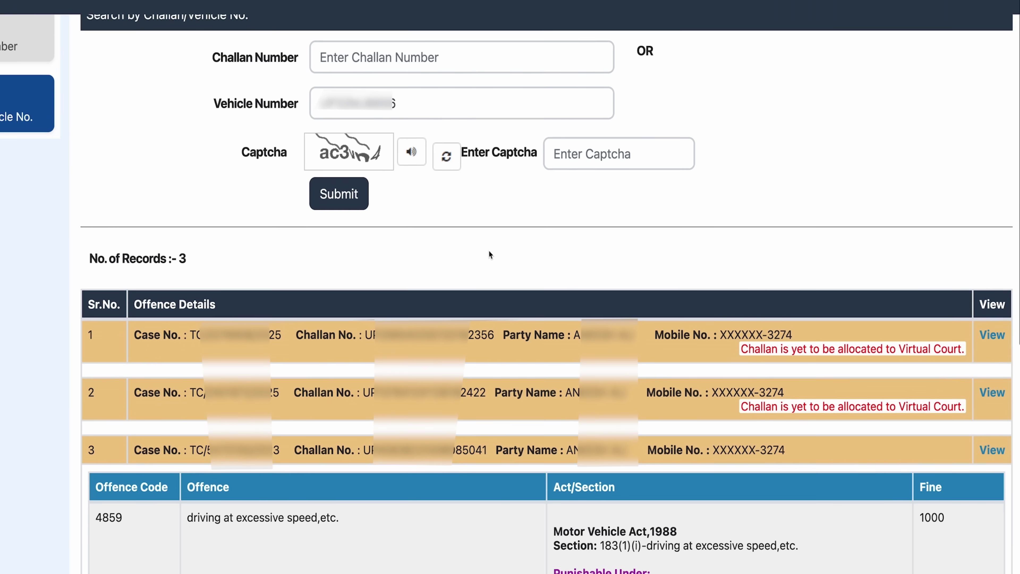
scroll(484, 259, "down", 2)
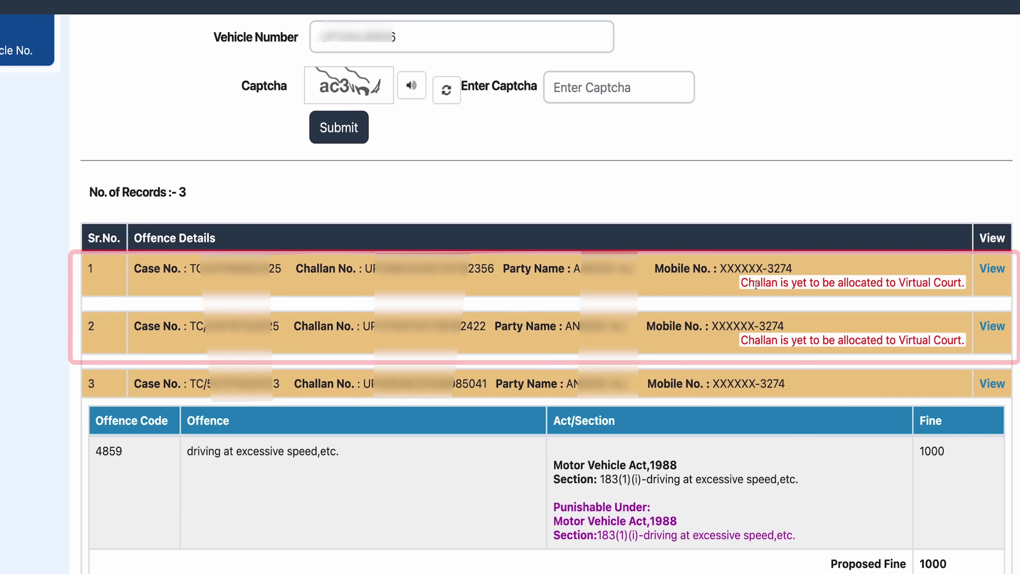
scroll(114, 295, "down", 5)
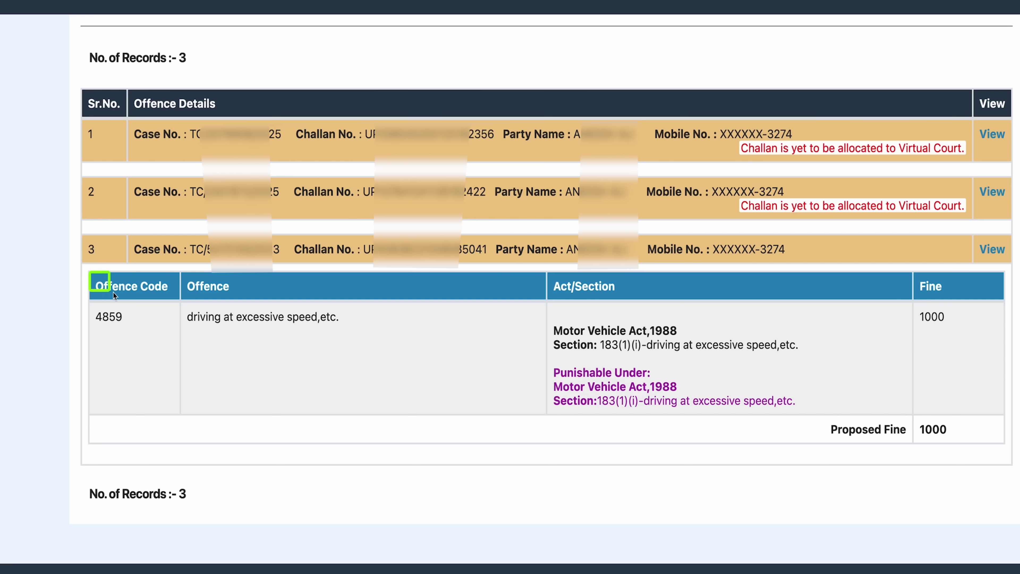
mouse_move(114, 295)
left_mouse_down()
mouse_move(1002, 433)
mouse_move(1007, 446)
left_mouse_up()
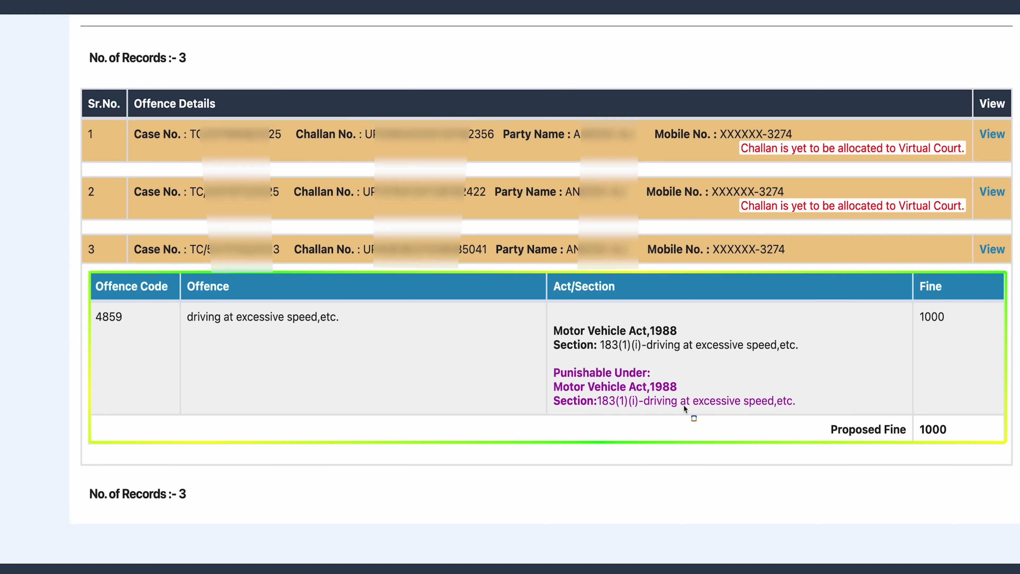
left_click_drag(543, 356, 817, 419)
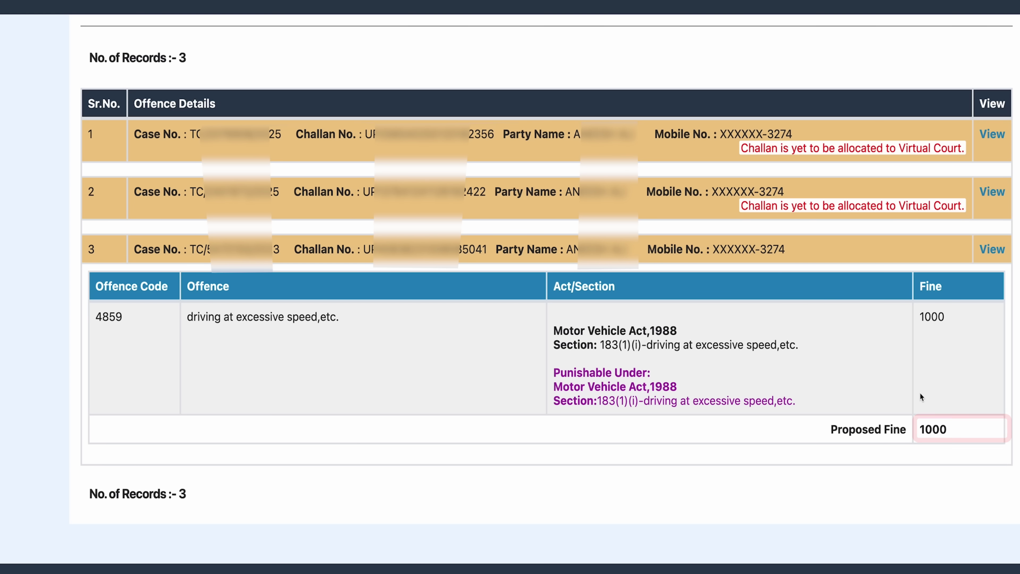
scroll(676, 230, "up", 1)
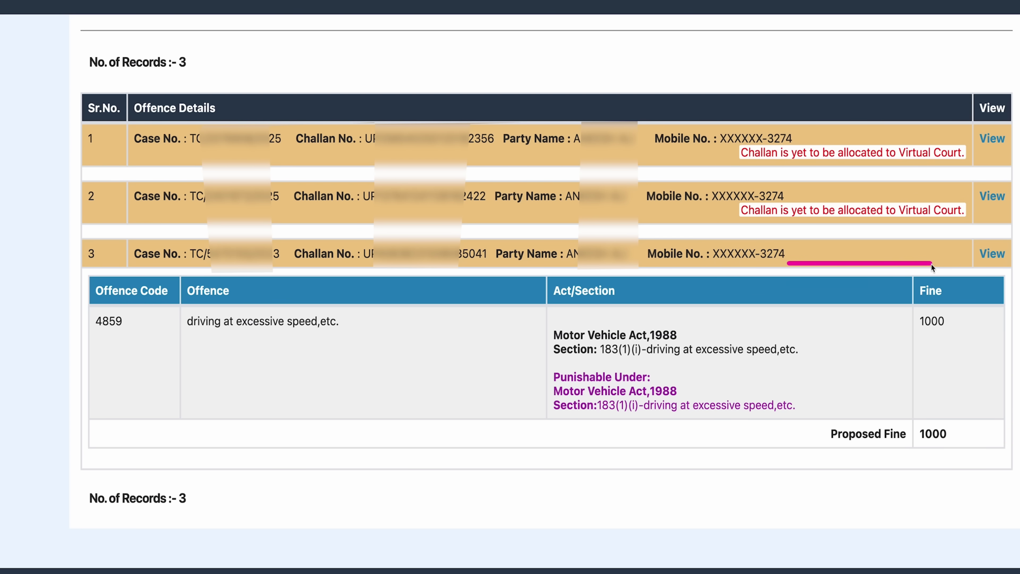
View row 3's full case details down to the pay-or-contest options for the 1000.00 fine
left_click(991, 253)
scroll(827, 287, "down", 4)
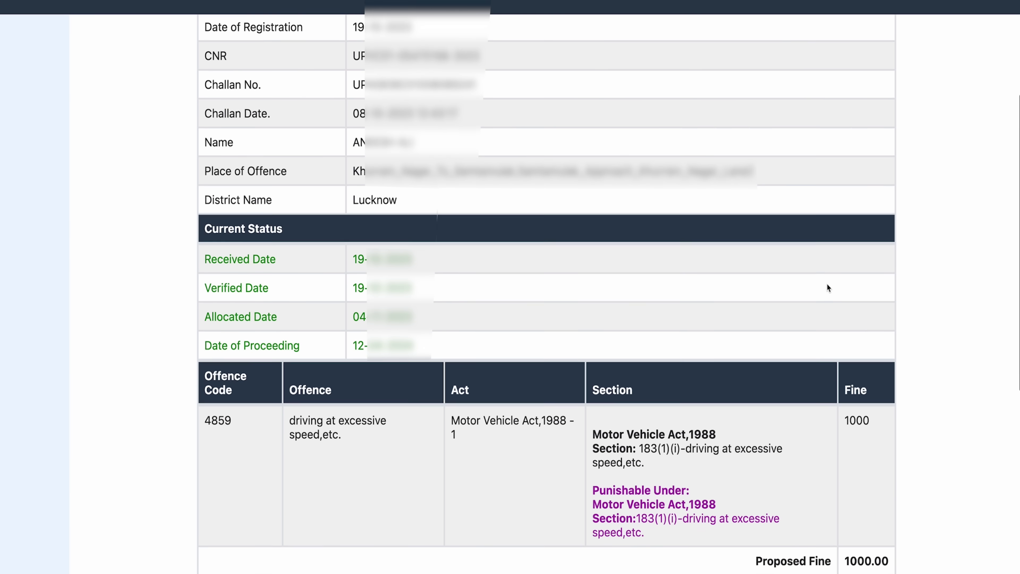
scroll(826, 286, "down", 2)
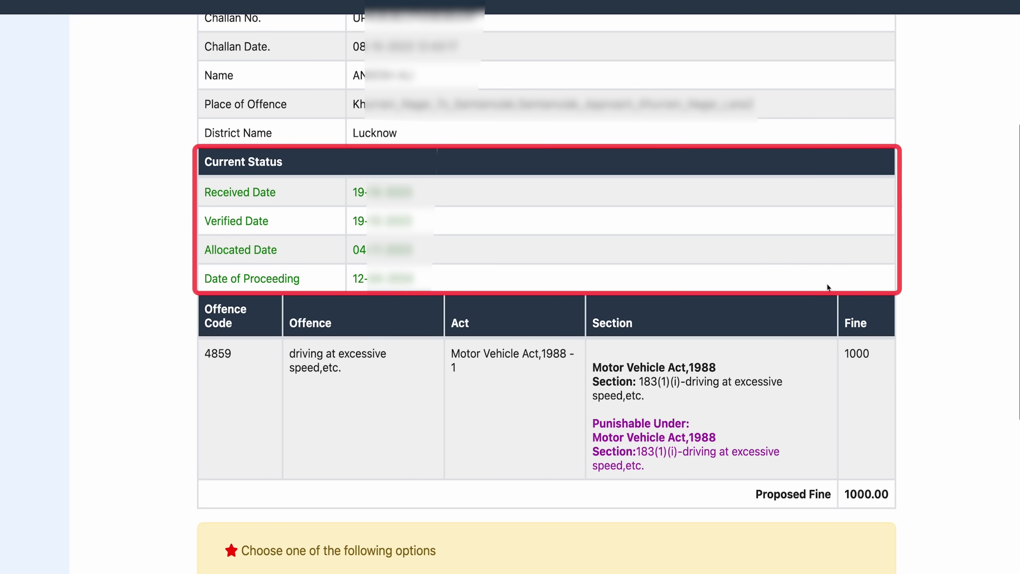
scroll(455, 386, "down", 2)
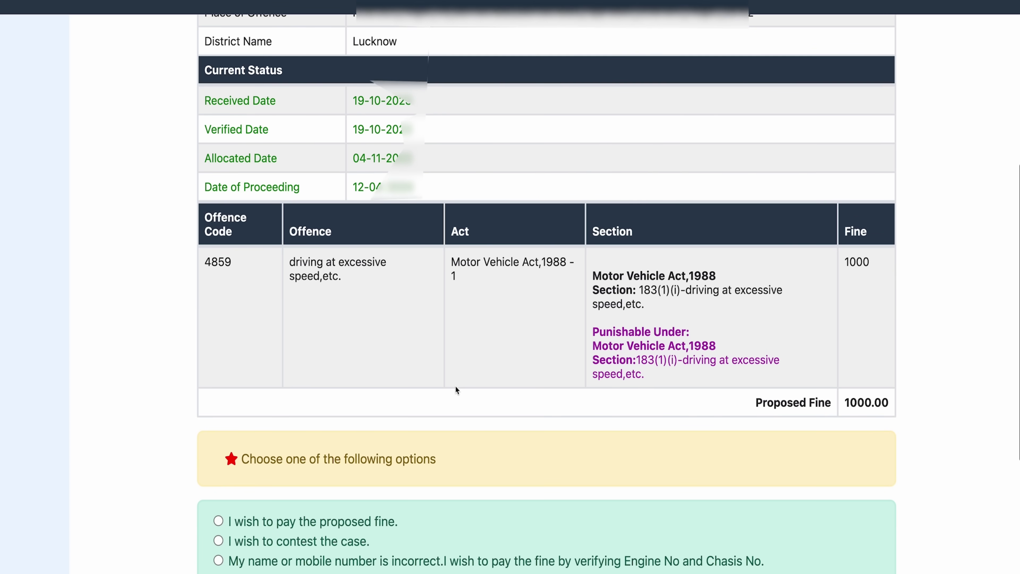
scroll(455, 387, "down", 2)
scroll(434, 338, "down", 2)
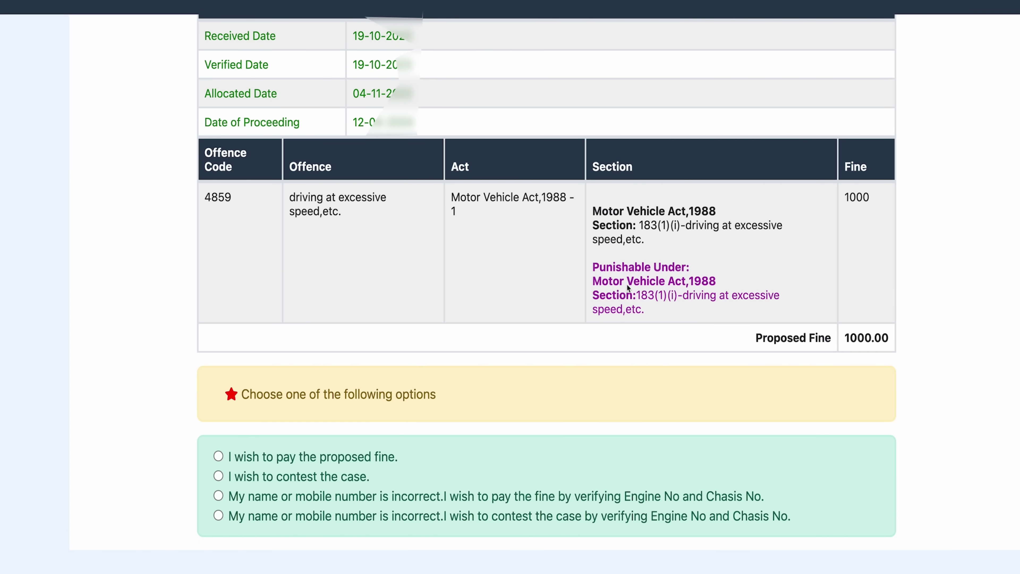
scroll(603, 311, "down", 2)
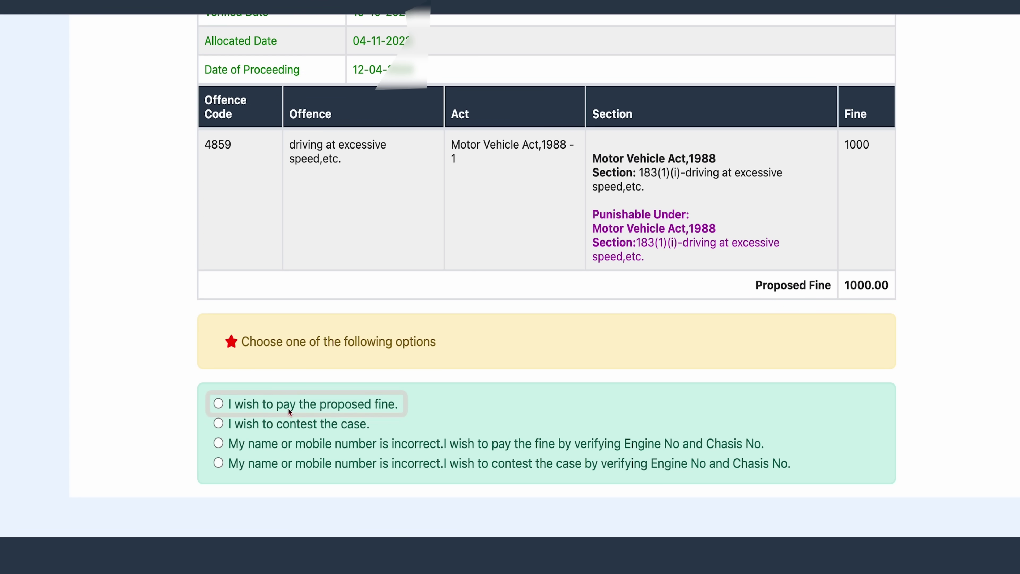
left_click_drag(209, 412, 398, 432)
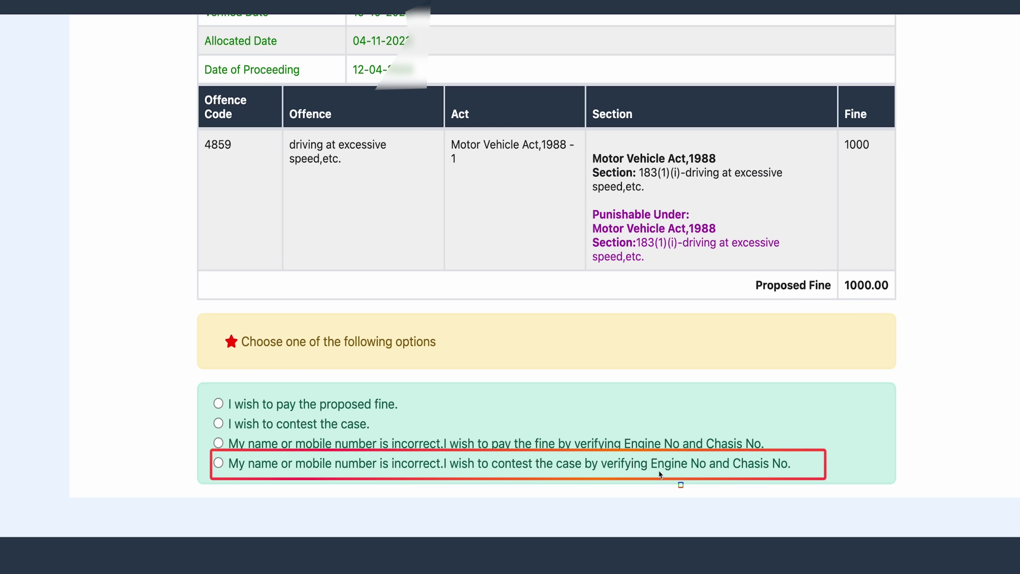
left_click_drag(615, 474, 790, 474)
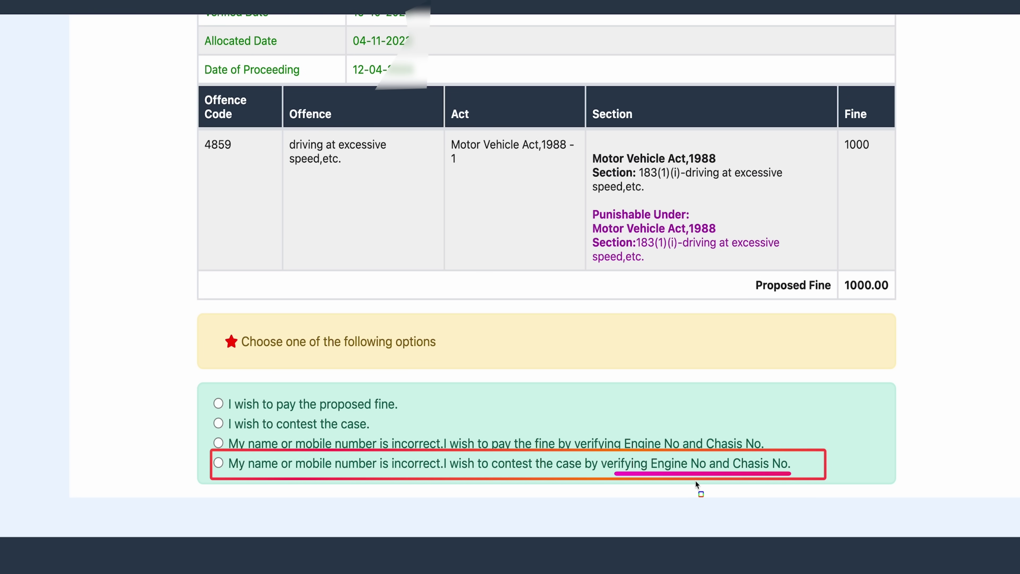
mouse_move(204, 431)
left_mouse_down()
mouse_move(351, 453)
mouse_move(675, 453)
left_mouse_up()
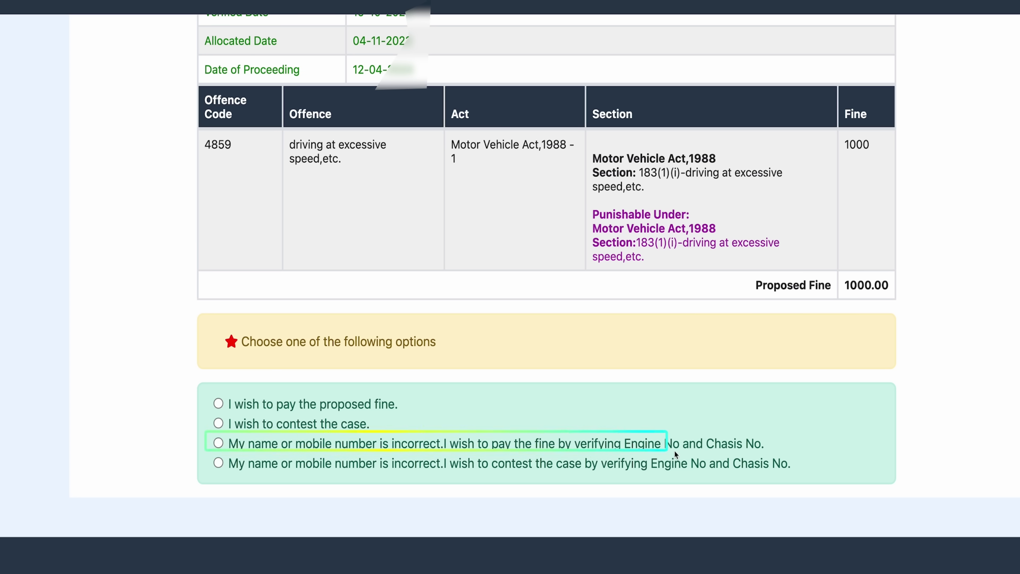
Choose 'I wish to pay the proposed fine' and generate an OTP to the registered mobile
left_click(219, 403)
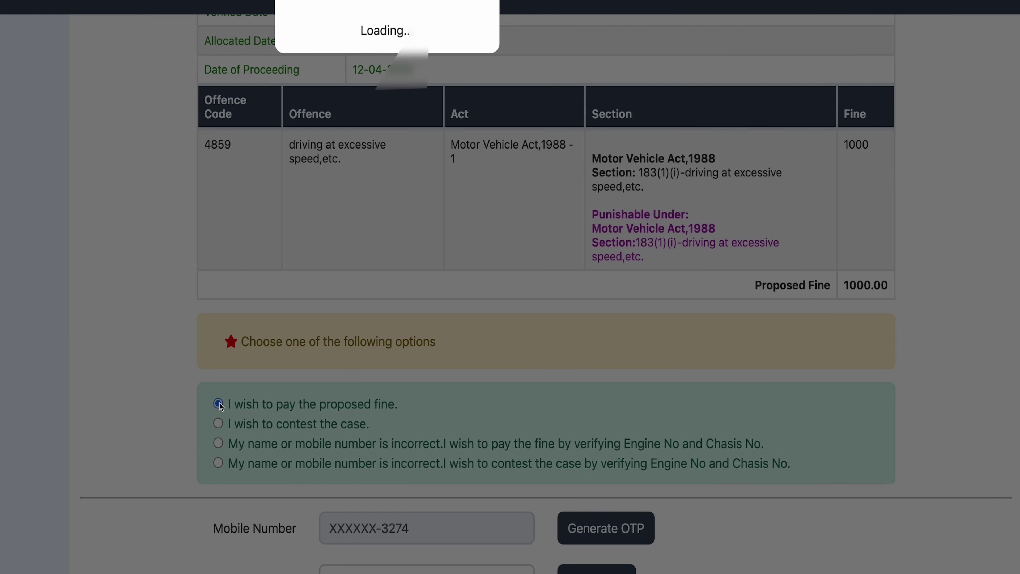
scroll(385, 432, "down", 5)
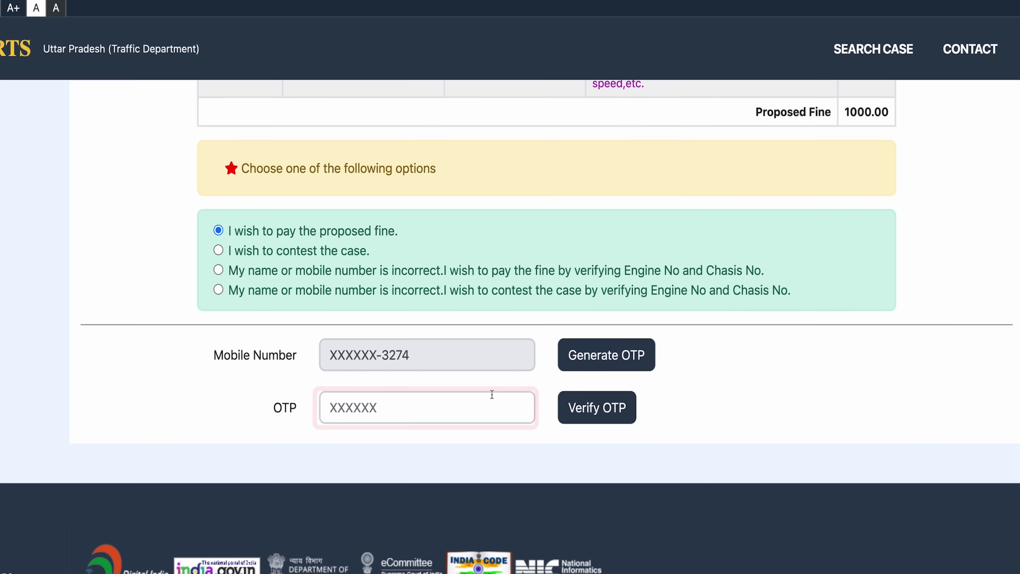
left_click(596, 364)
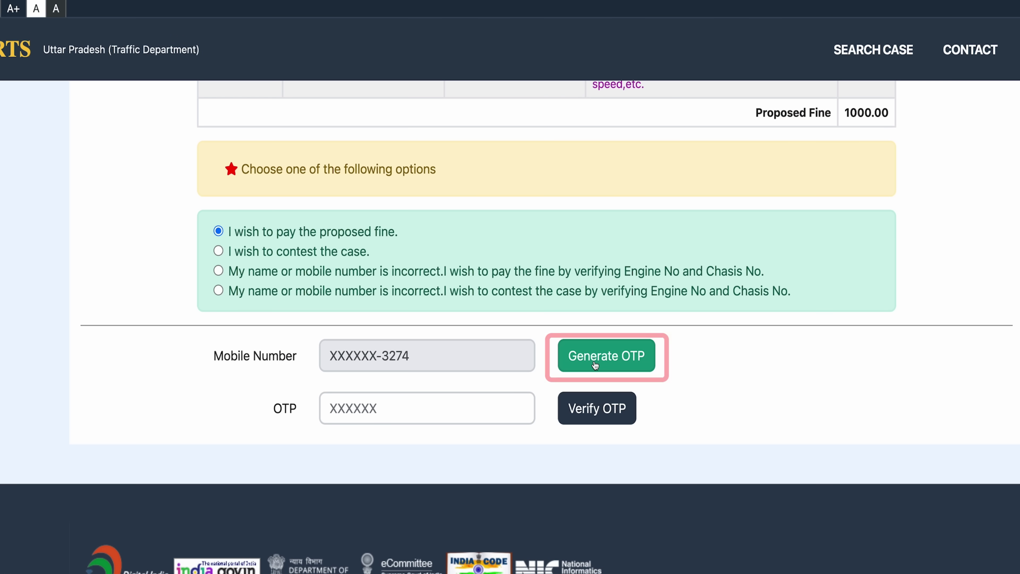
left_click(594, 363)
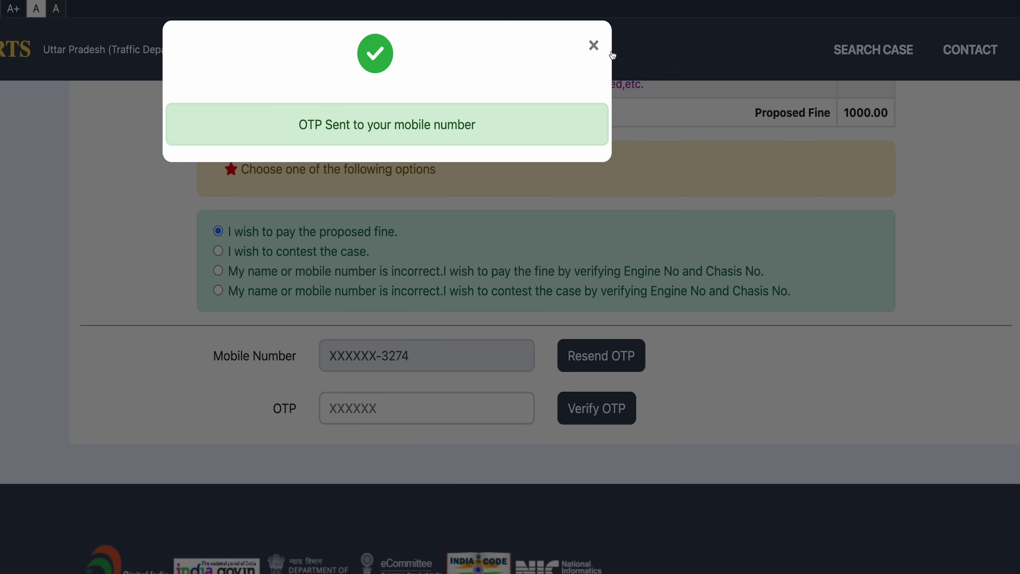
left_click(593, 45)
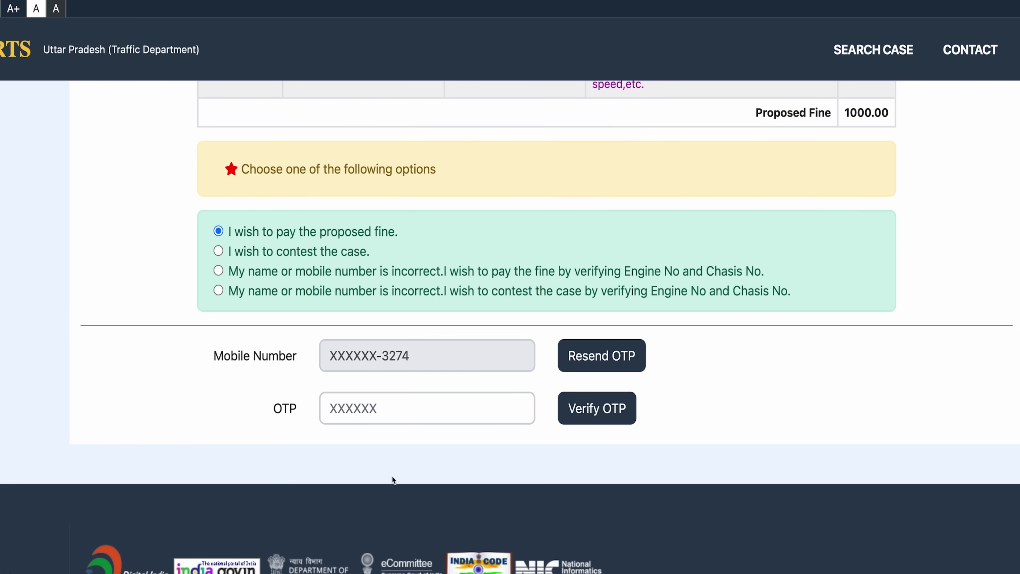
Enter the received OTP and verify it
left_click(387, 421)
type("••••••")
key("Tab")
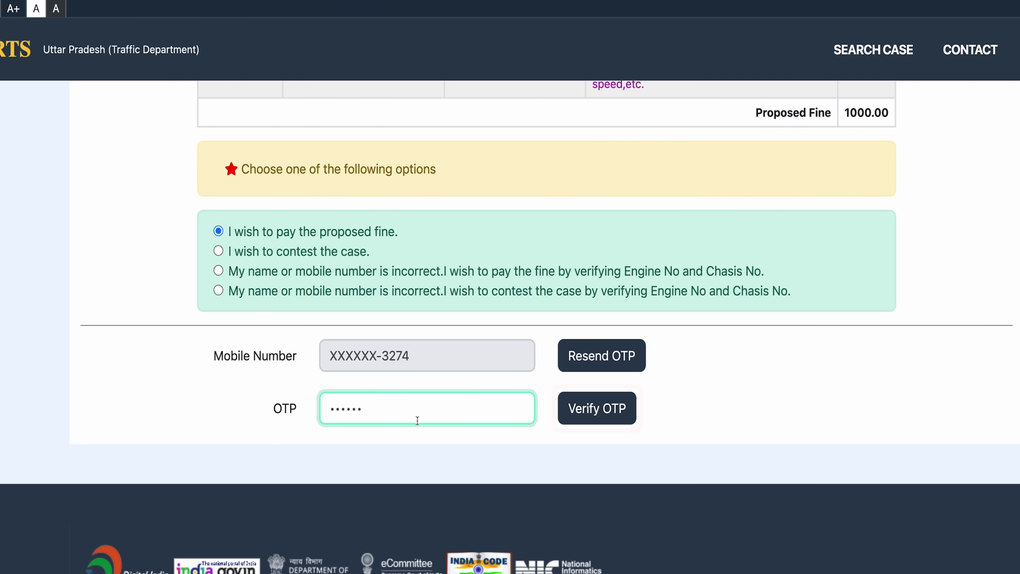
left_click(610, 408)
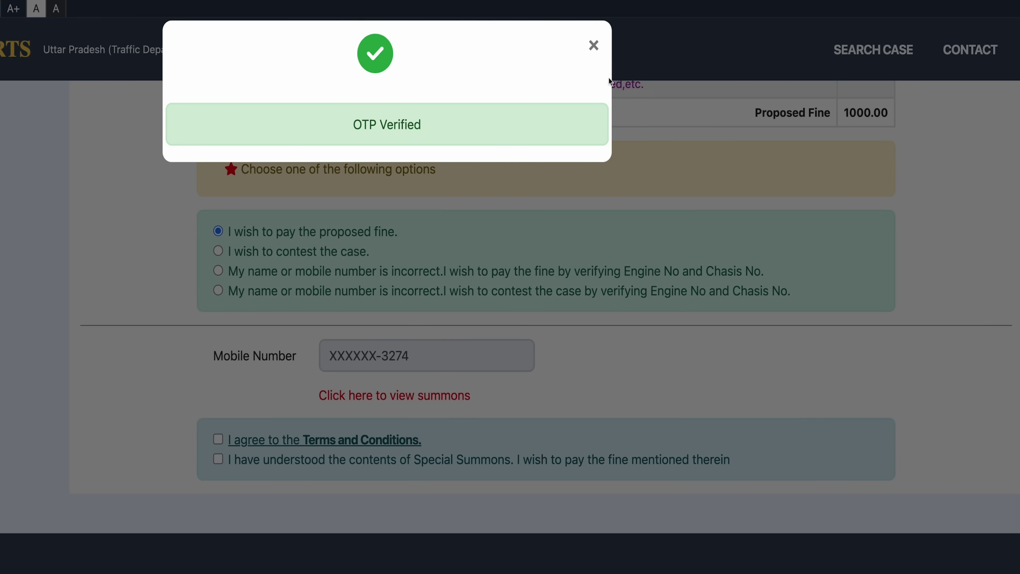
Agree to the Terms and Conditions and read through the summons
left_click(595, 55)
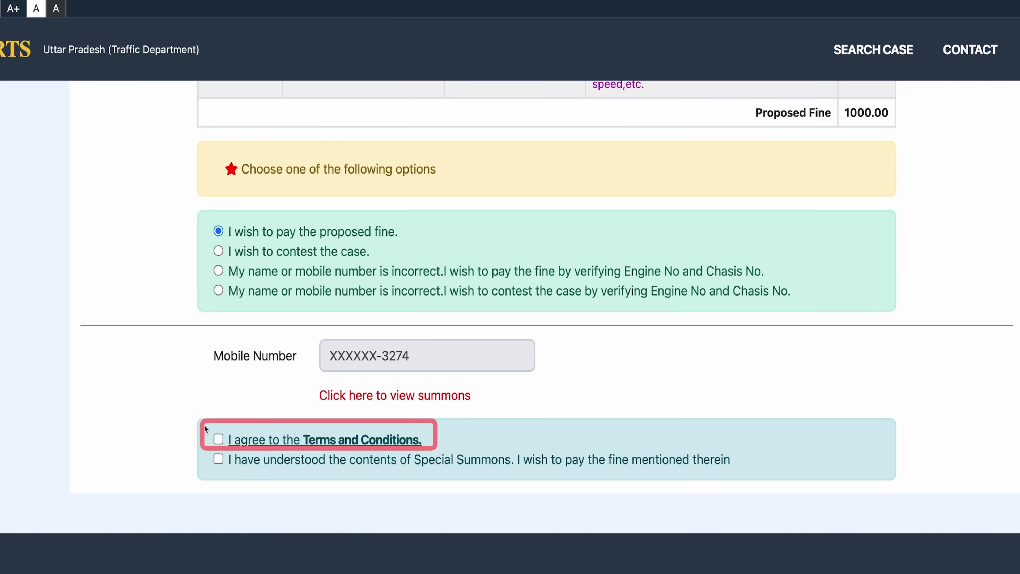
left_click(219, 440)
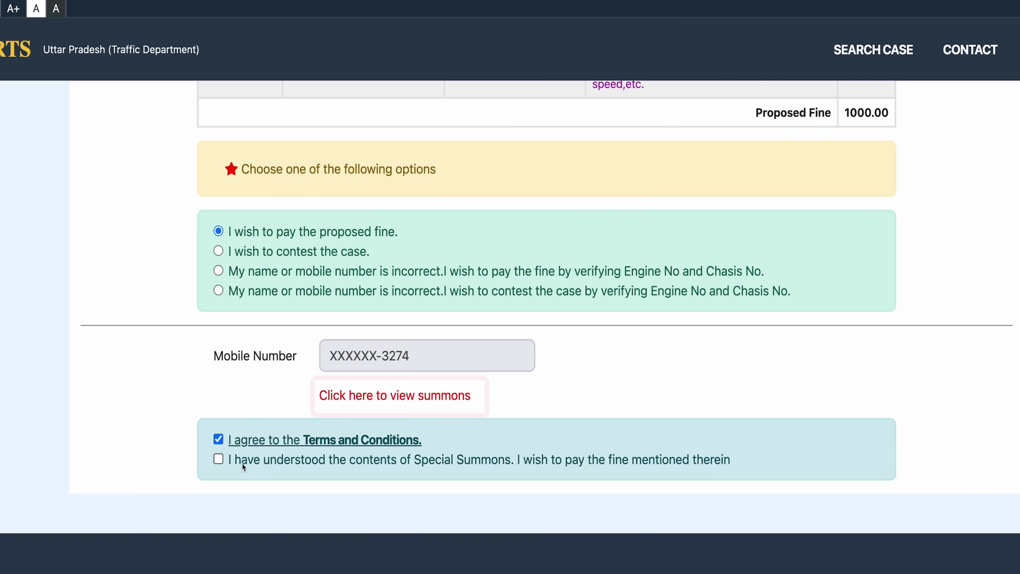
left_click(409, 396)
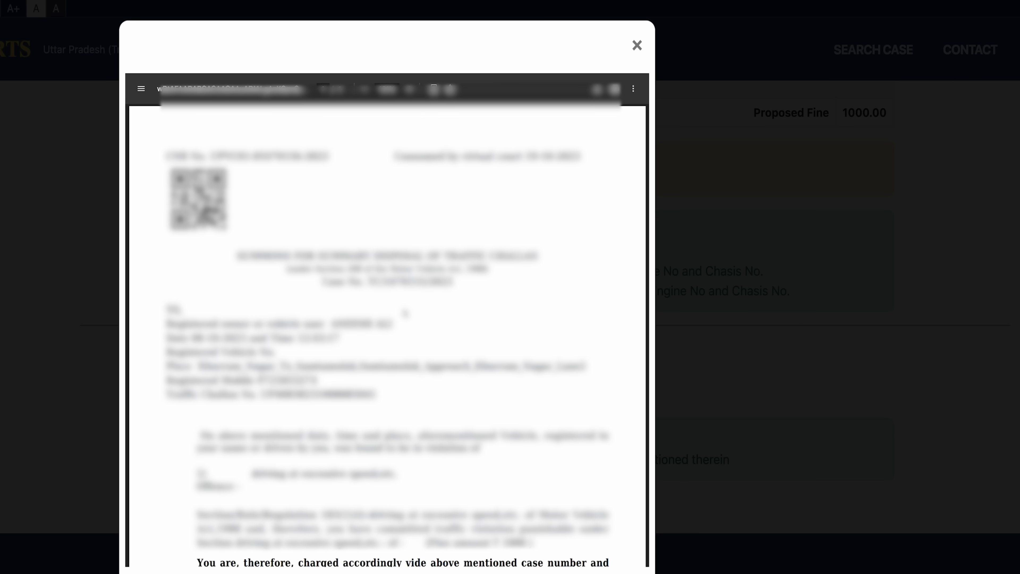
scroll(405, 316, "down", 1)
scroll(404, 315, "down", 3)
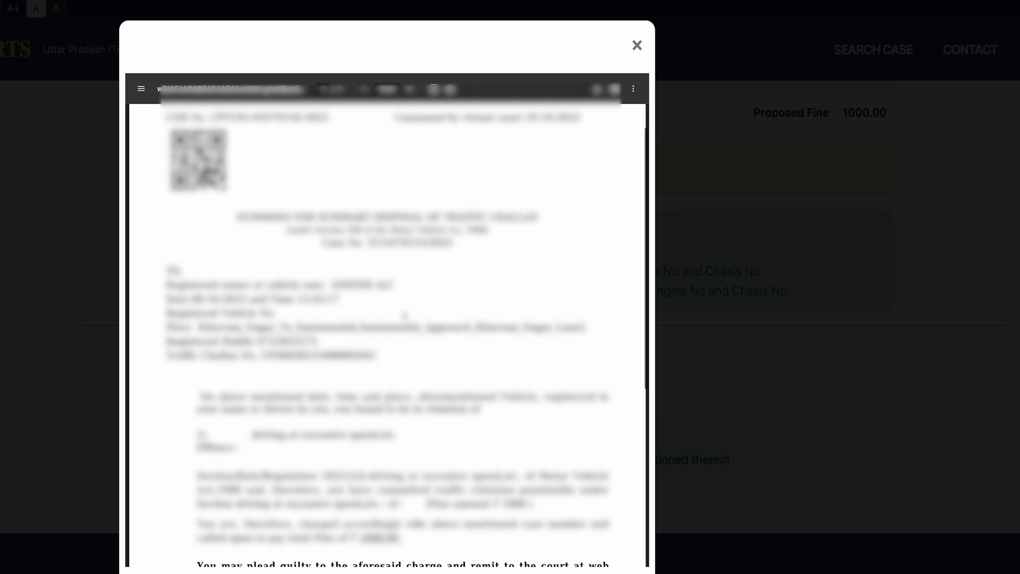
scroll(404, 315, "down", 4)
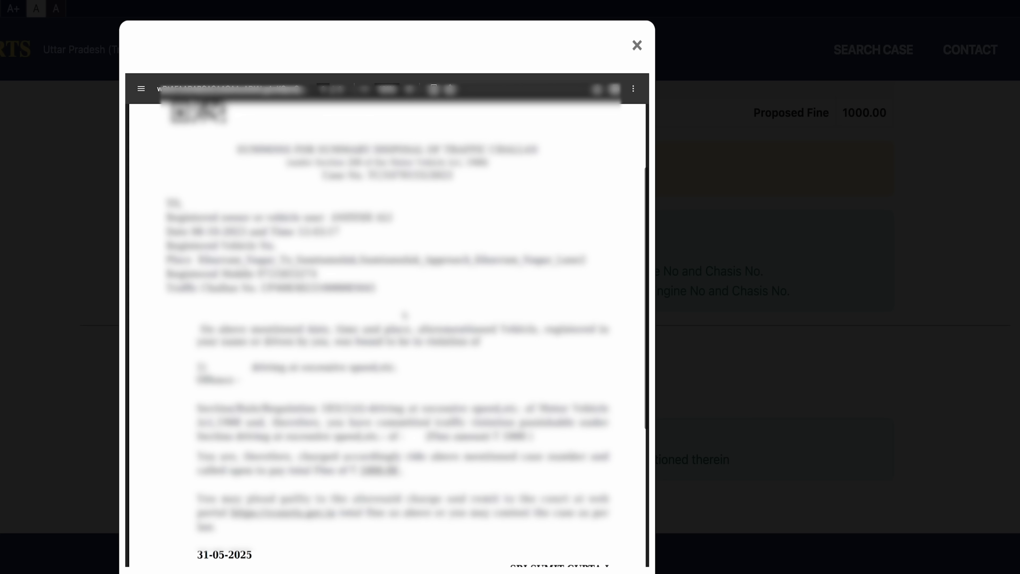
scroll(405, 316, "up", 3)
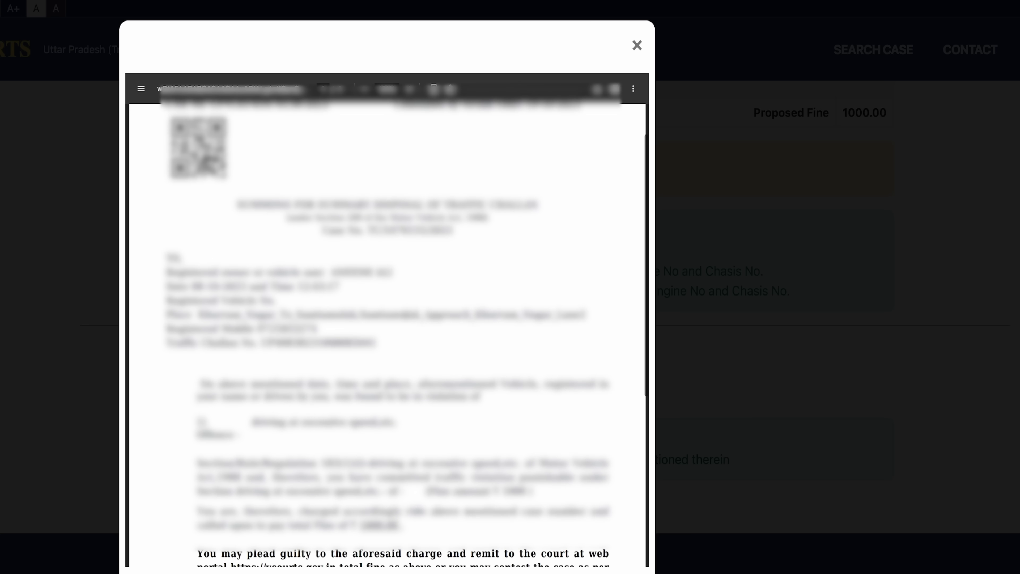
scroll(405, 315, "down", 7)
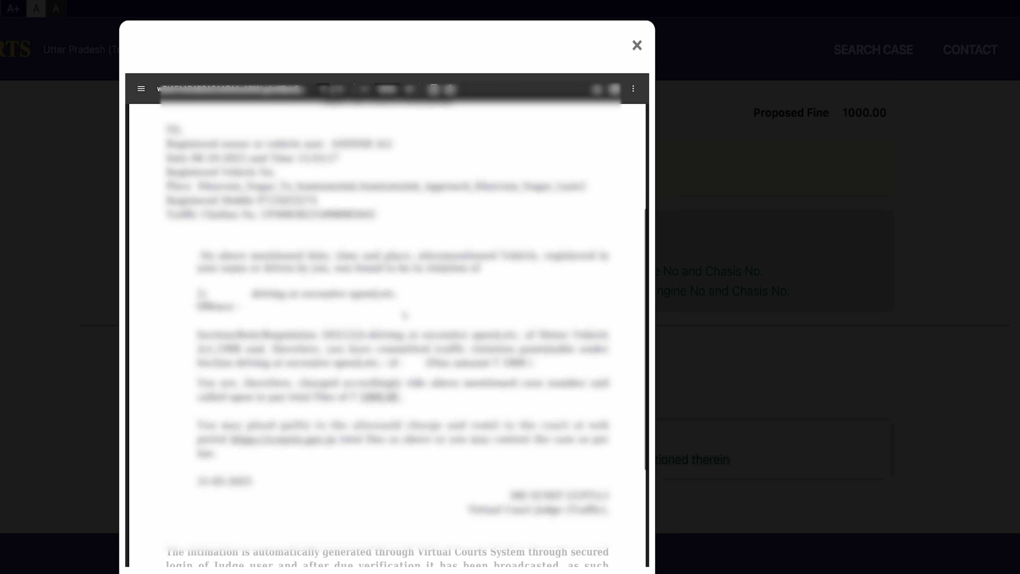
scroll(404, 315, "down", 3)
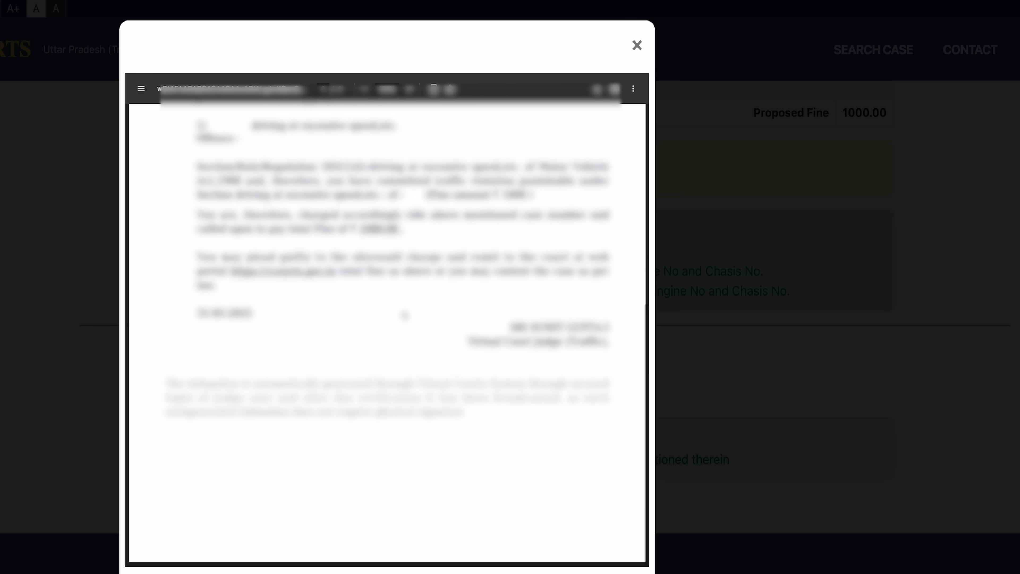
scroll(449, 339, "up", 5)
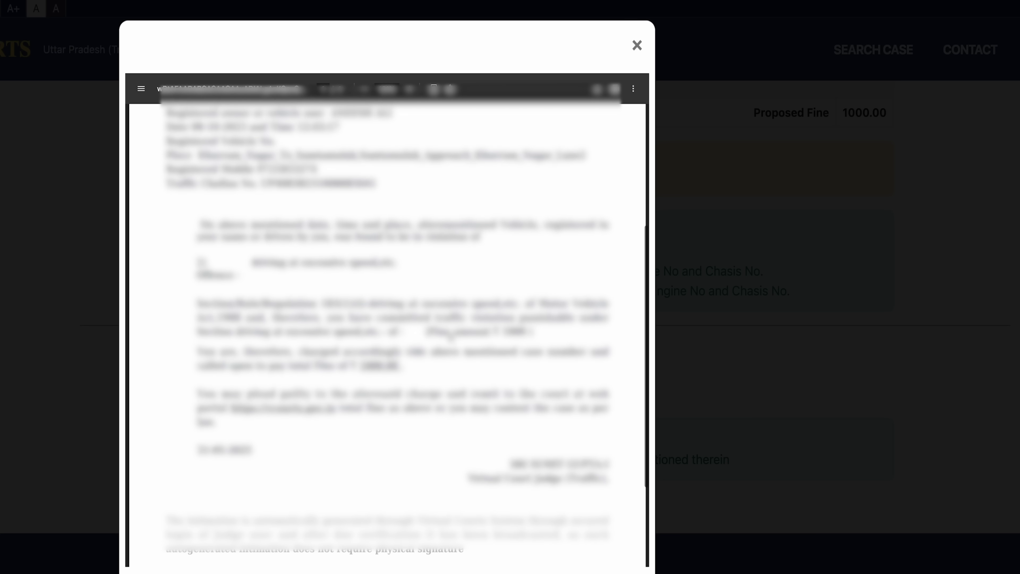
scroll(449, 334, "up", 6)
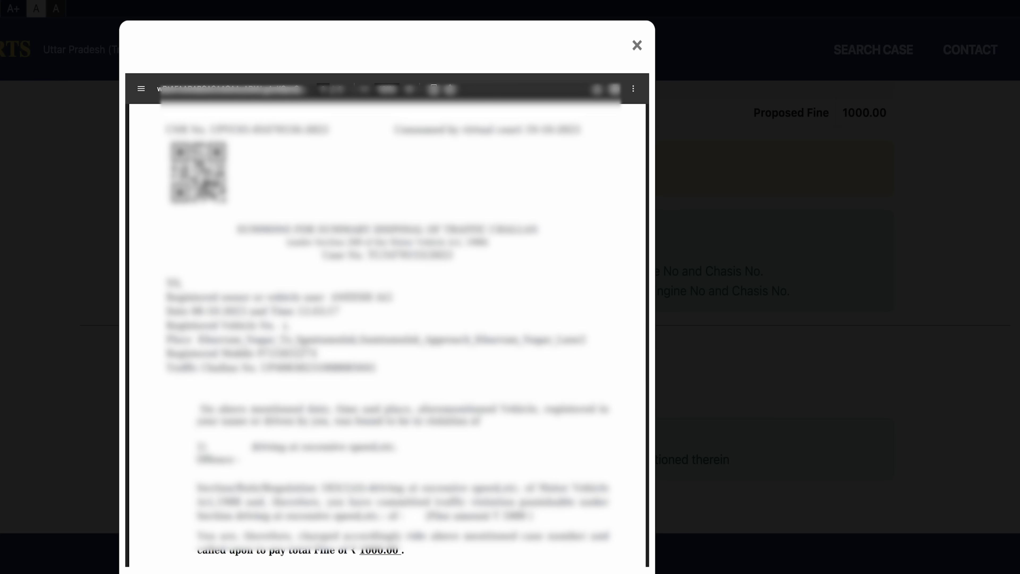
scroll(160, 274, "down", 8)
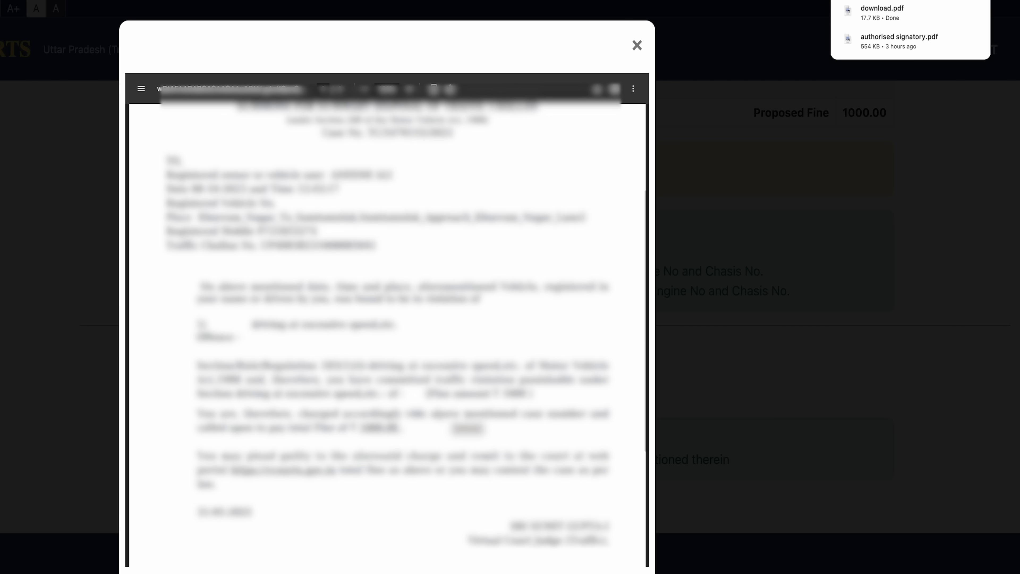
scroll(467, 428, "down", 2)
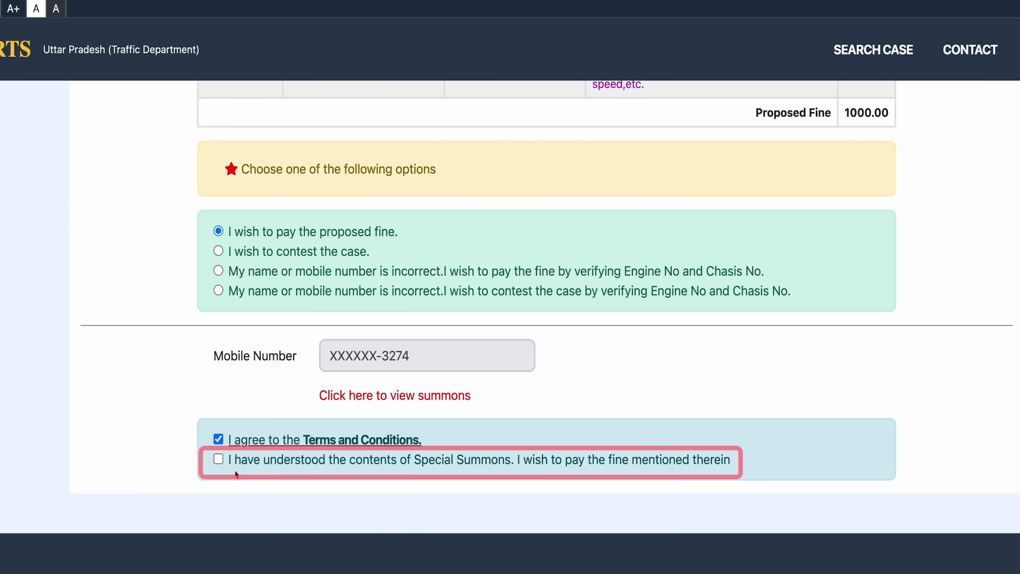
Acknowledge the Special Summons and accept paying the 1000.00 fine via the payment gateway
left_click(219, 458)
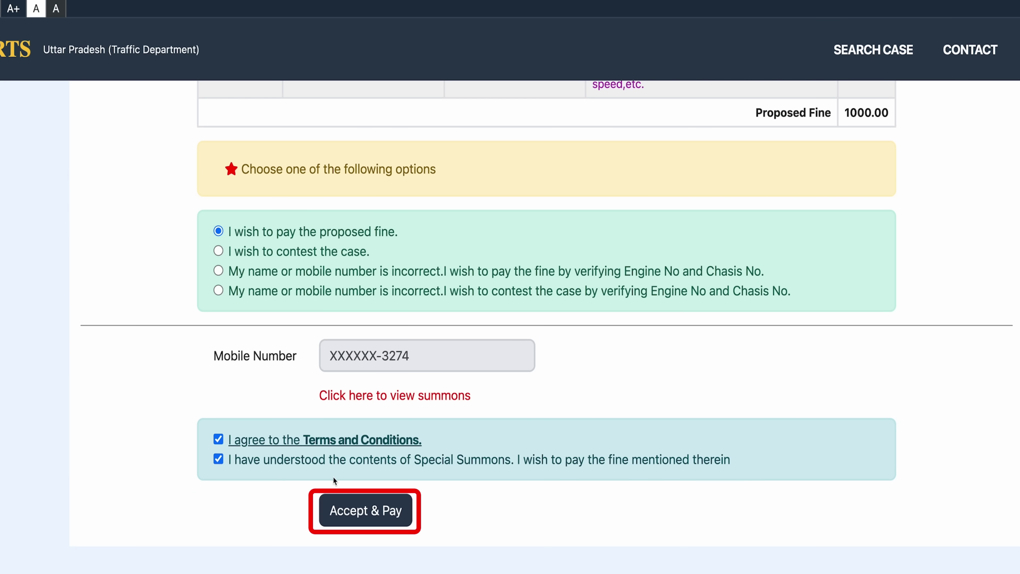
left_click(372, 508)
left_click(476, 54)
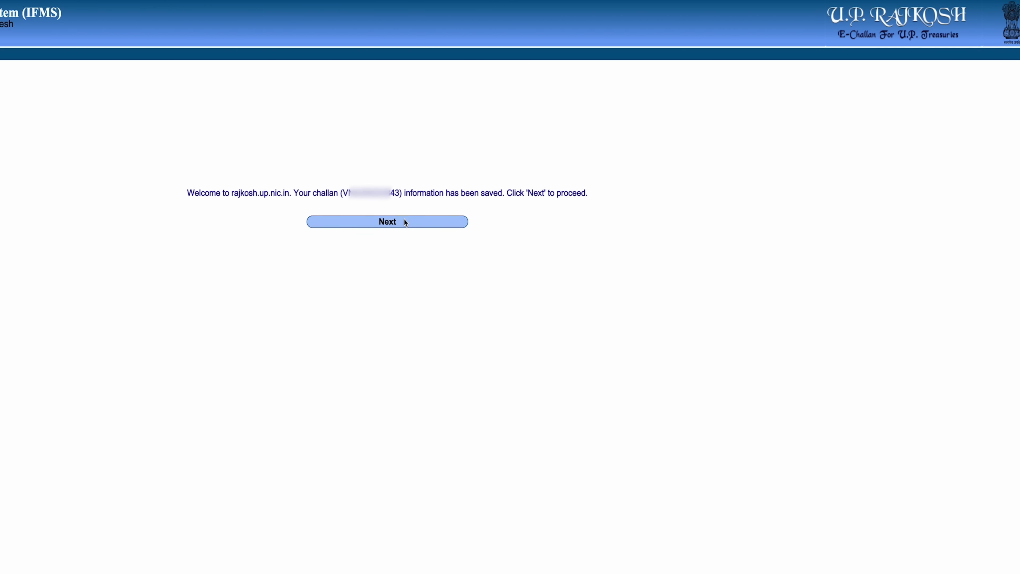
Confirm the 1000.00 e-payment in UP Rajkosh, dismiss the disclaimer, and proceed with net payment
left_click(404, 221)
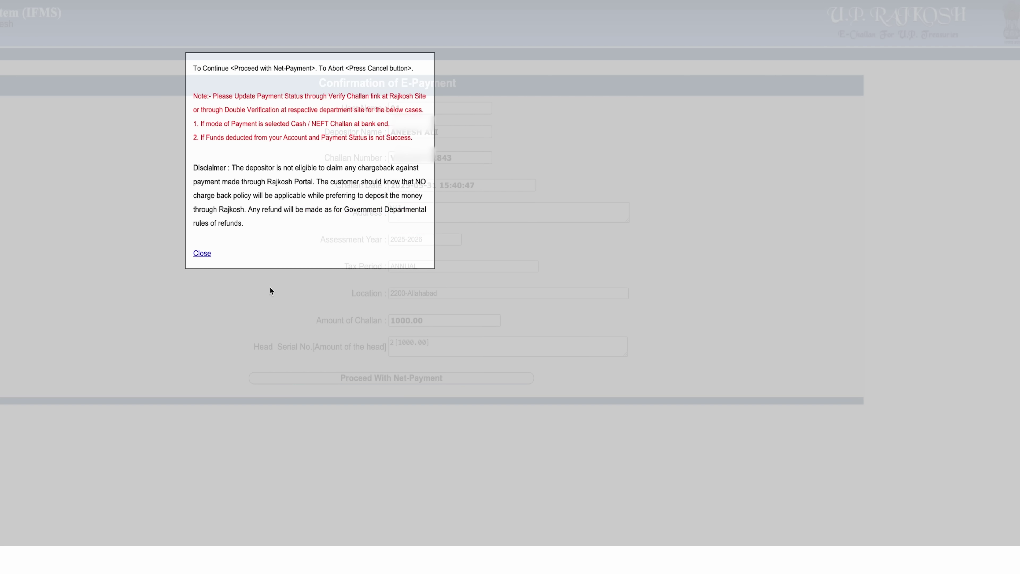
left_click(202, 254)
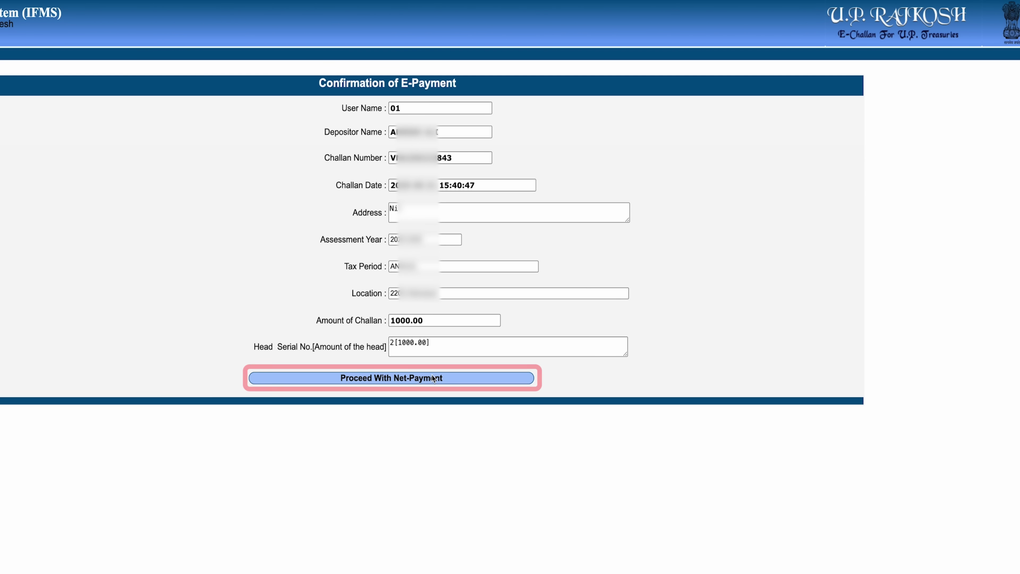
left_click(432, 378)
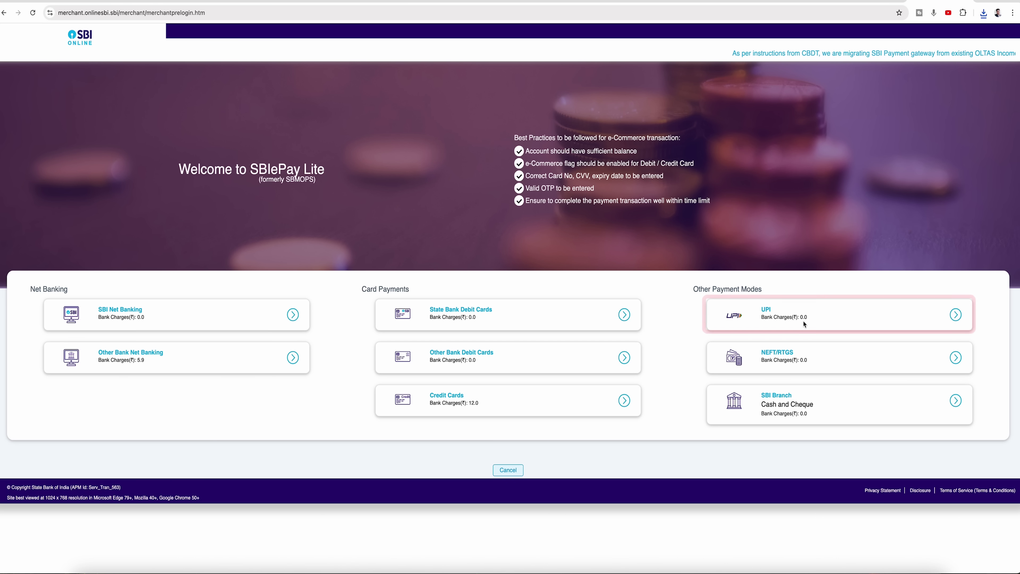
Pay the 1000 fine by UPI on SBIePay Lite and acknowledge the Success alert
left_click(821, 323)
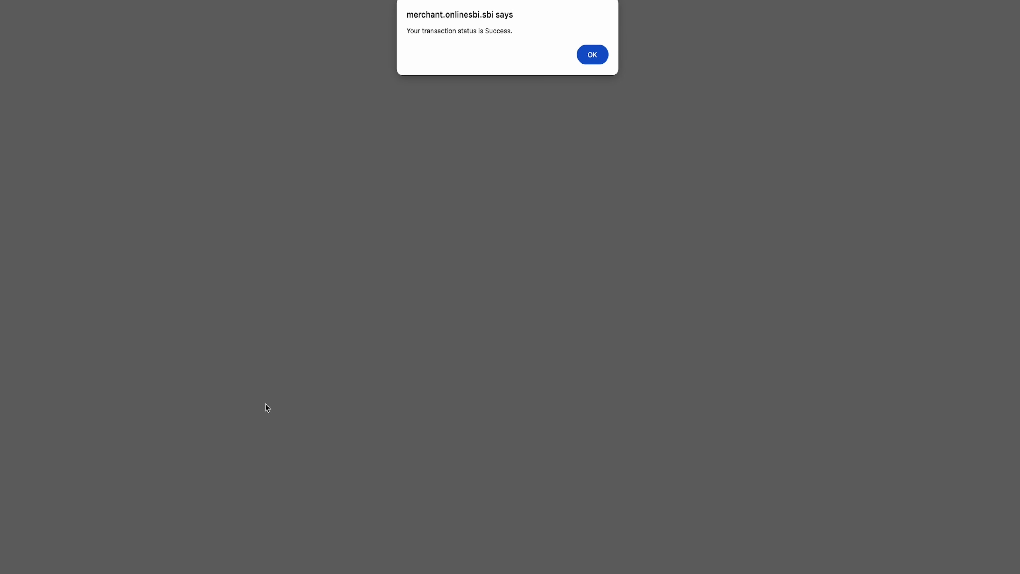
left_click(597, 61)
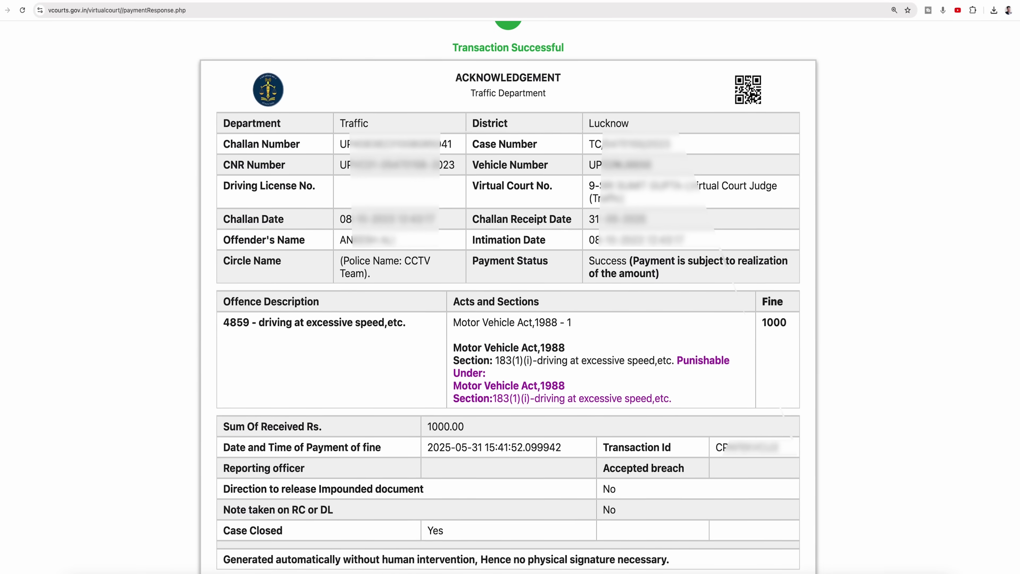
Scroll the acknowledgement to show Payment Status Success, 1000.00 received, and the case Closed
scroll(622, 164, "down", 3)
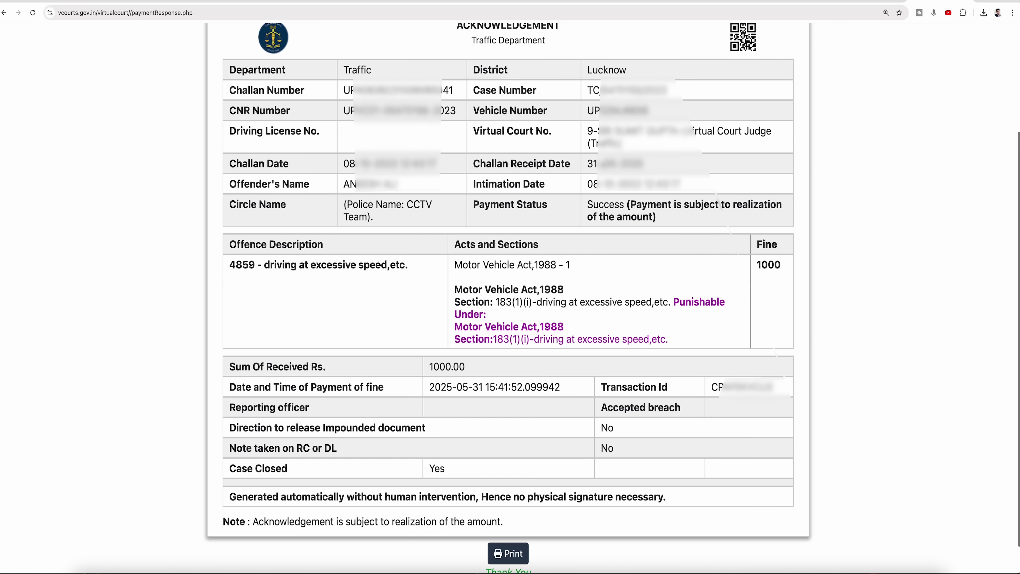
scroll(510, 274, "down", 1)
scroll(645, 258, "down", 2)
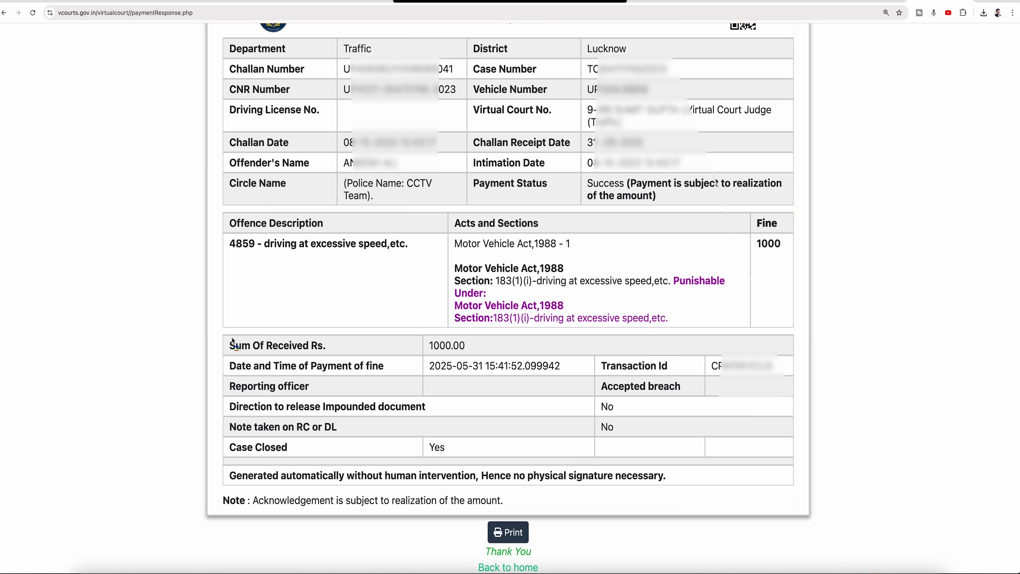
Save the acknowledgement as a PDF, then return to the eChallan Challan Details tab
left_click(517, 535)
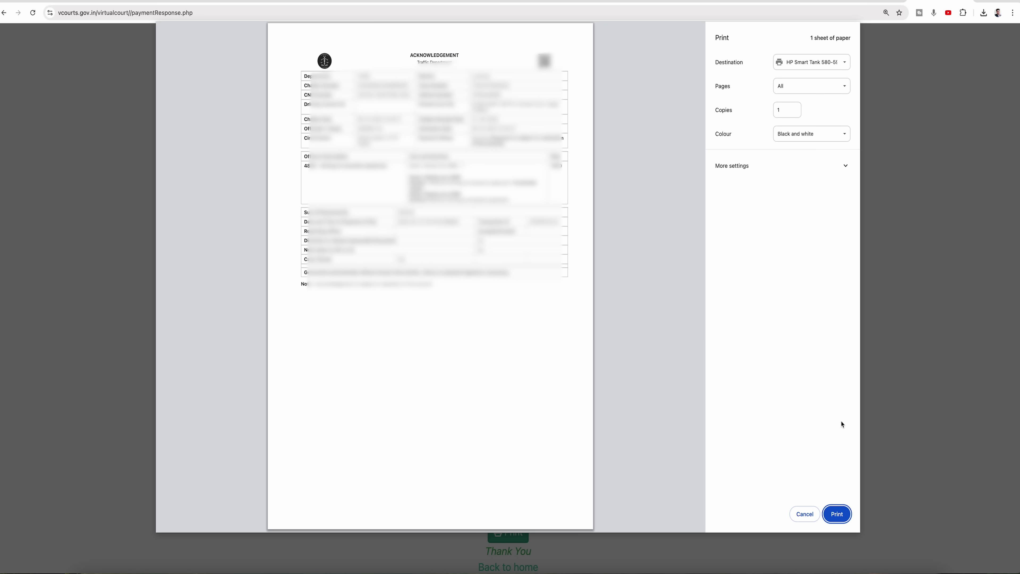
left_click(829, 67)
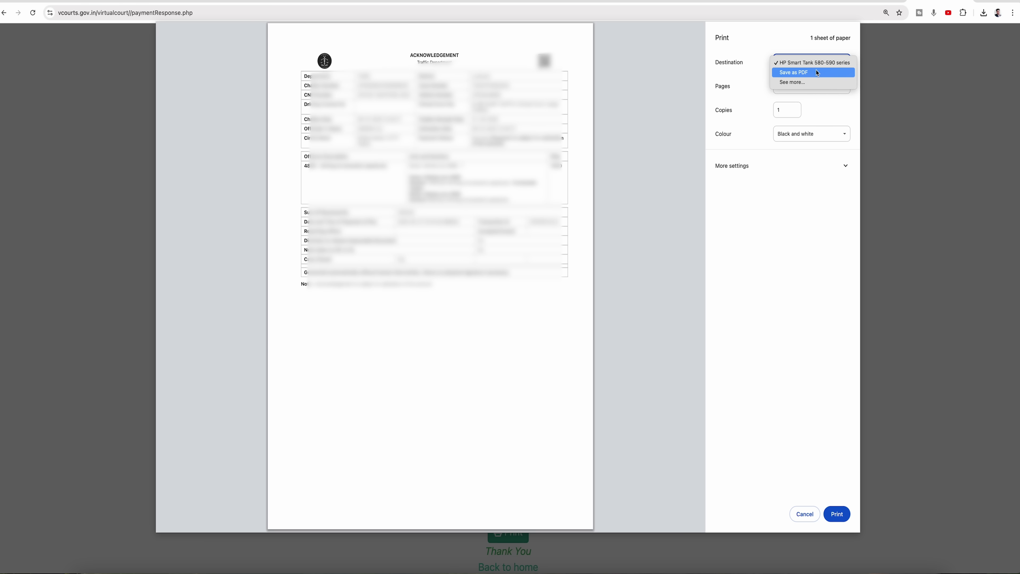
left_click(816, 71)
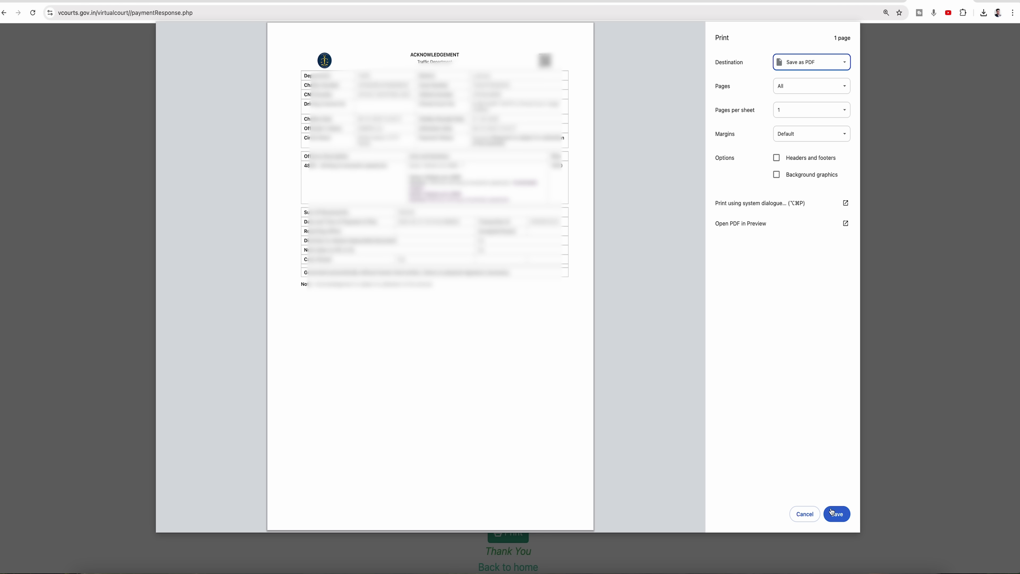
left_click(837, 514)
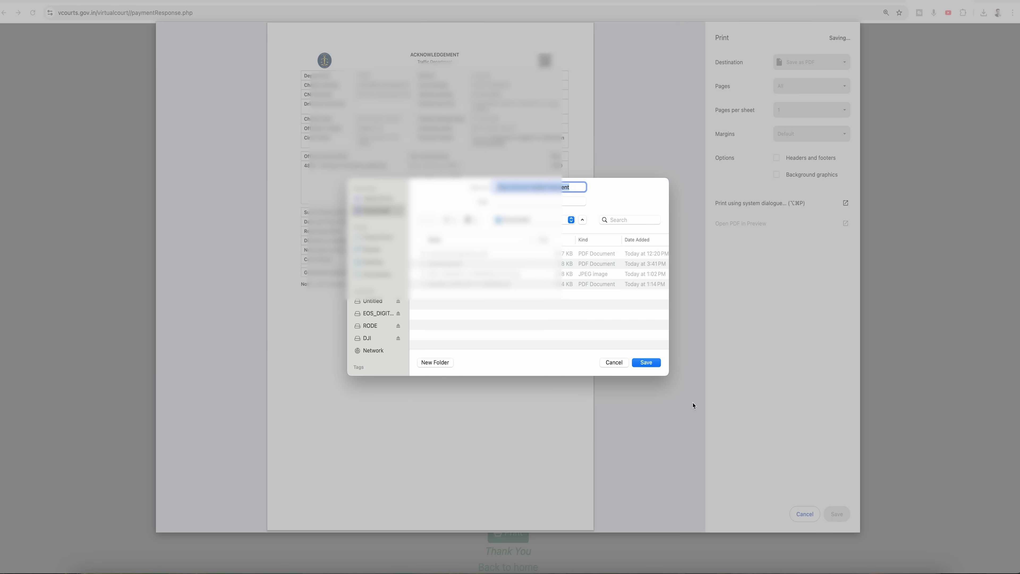
left_click(649, 366)
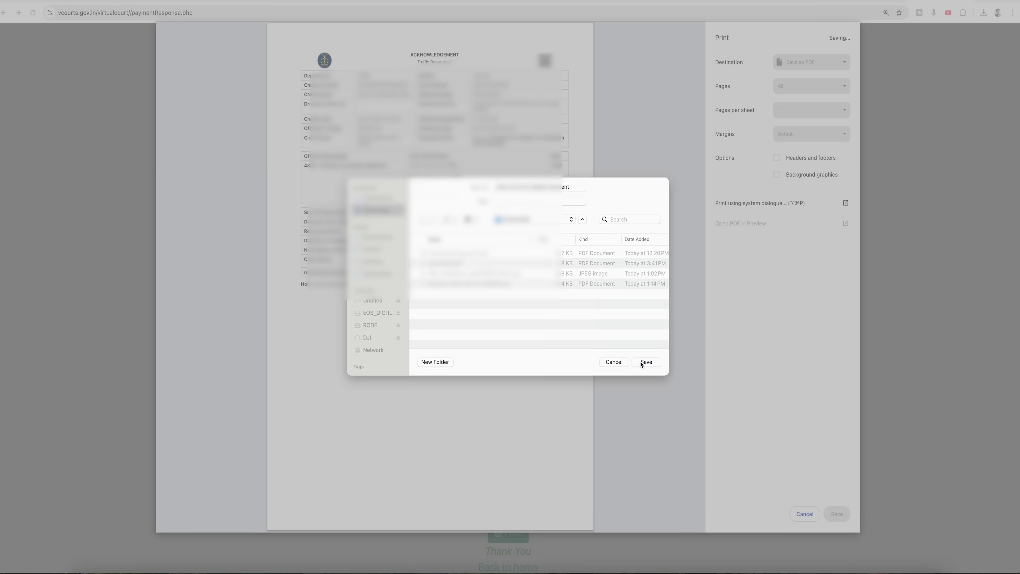
scroll(708, 427, "up", 2)
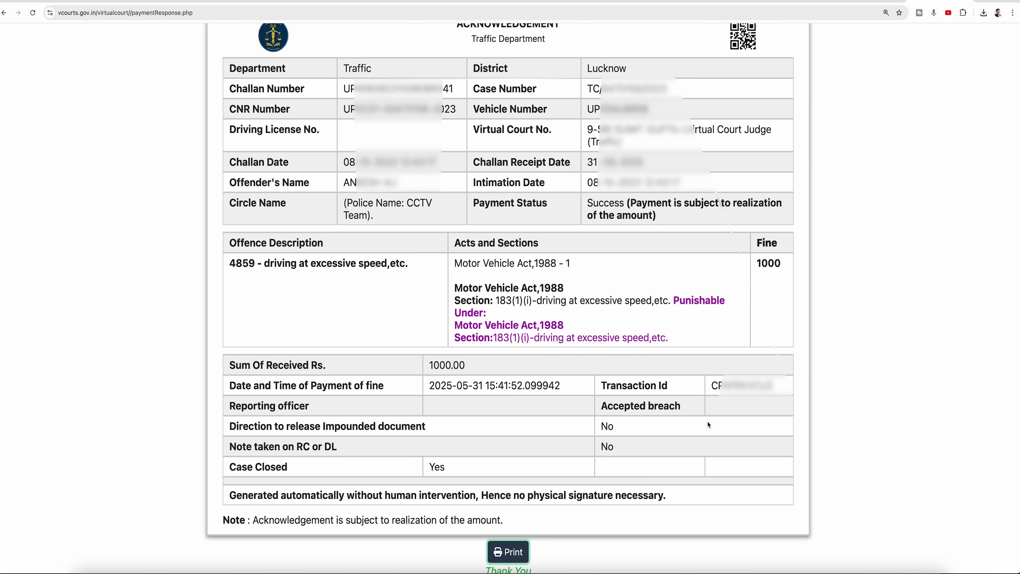
key("ctrl+shift+Tab")
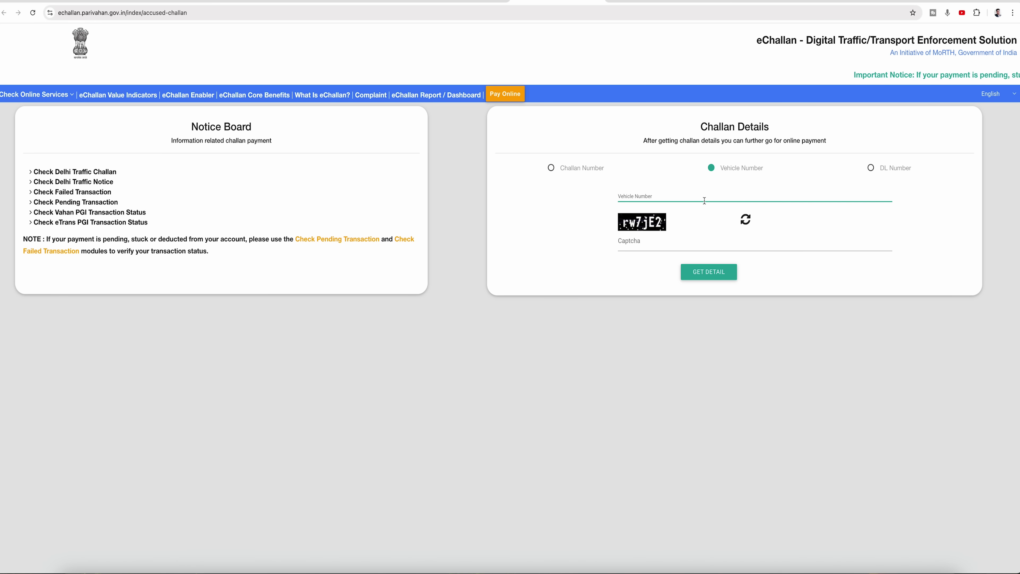
Fetch the vehicle's challan details with the OTP, showing Total Challan 0 and 'Challan Not Found'
left_click(701, 272)
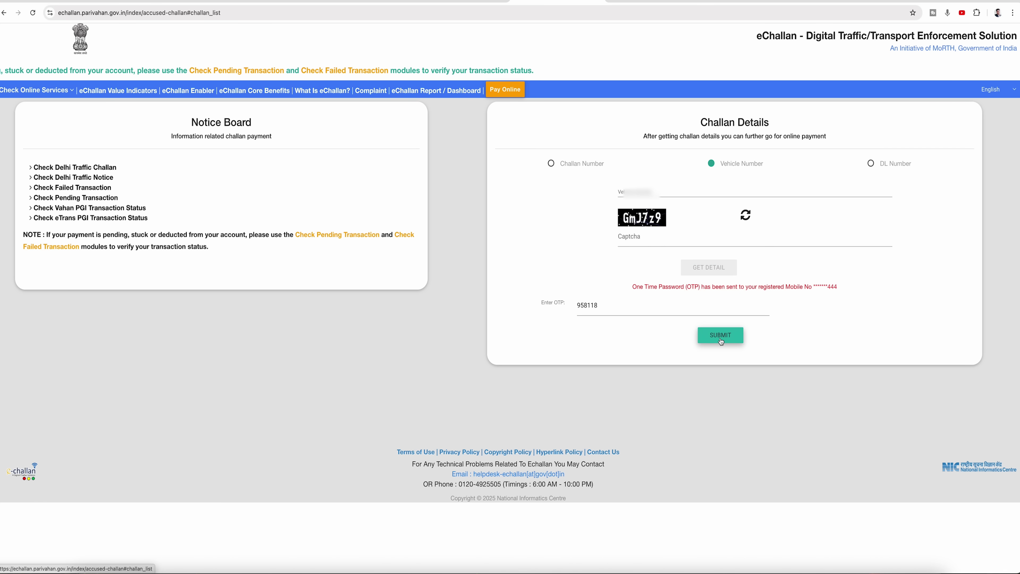
left_click(720, 336)
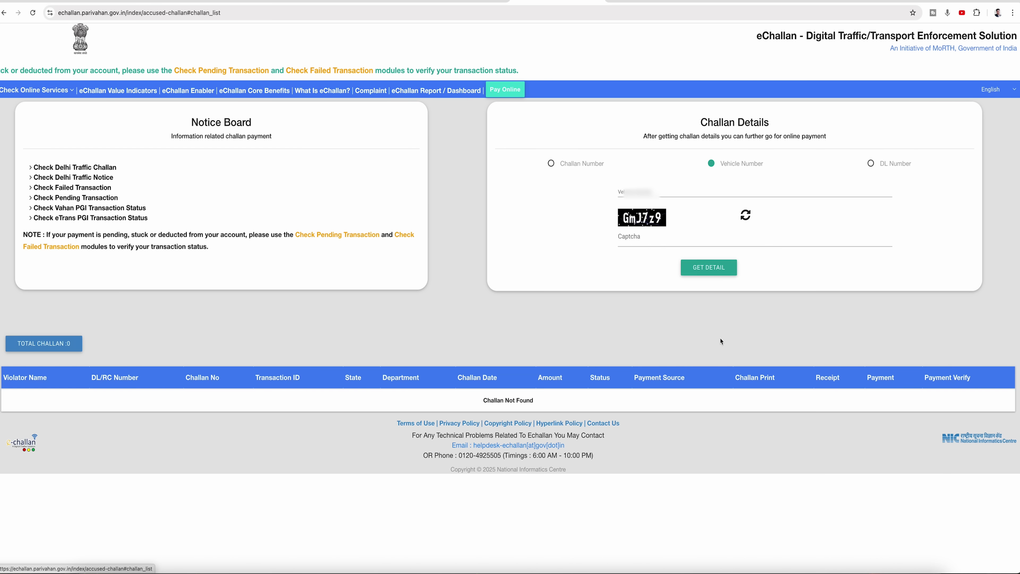